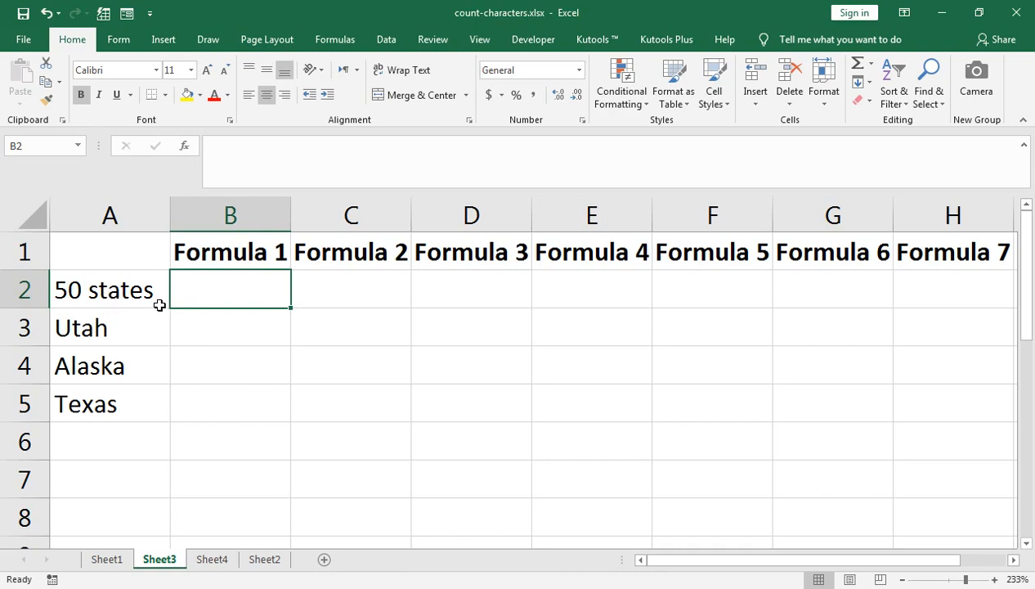
text(=,e)
key(Down)
key(Down)
key(Tab)
key(BackSpace)
key(BackSpace)
key(BackSpace)
key(BackSpace)
key(BackSpace)
key(BackSpace)
key(BackSpace)
key(BackSpace)
key(BackSpace)
key(BackSpace)
key(BackSpace)
key(BackSpace)
key(Tab)
key(shift+Tab)
- Enter the formula =LEN(A2) in cell B2 to count the characters of the first text entry
text(=L)
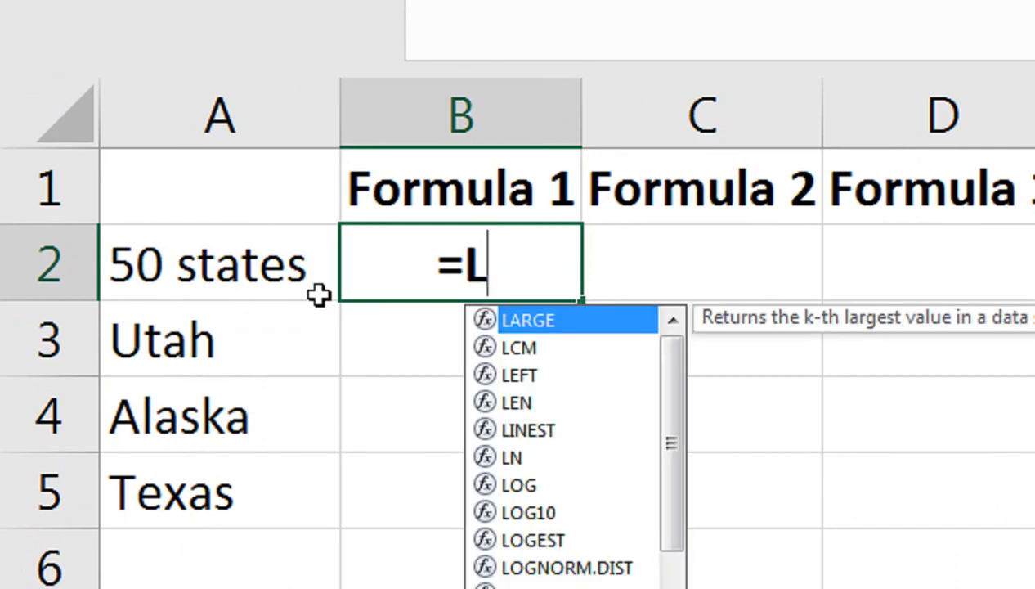
text(EN)
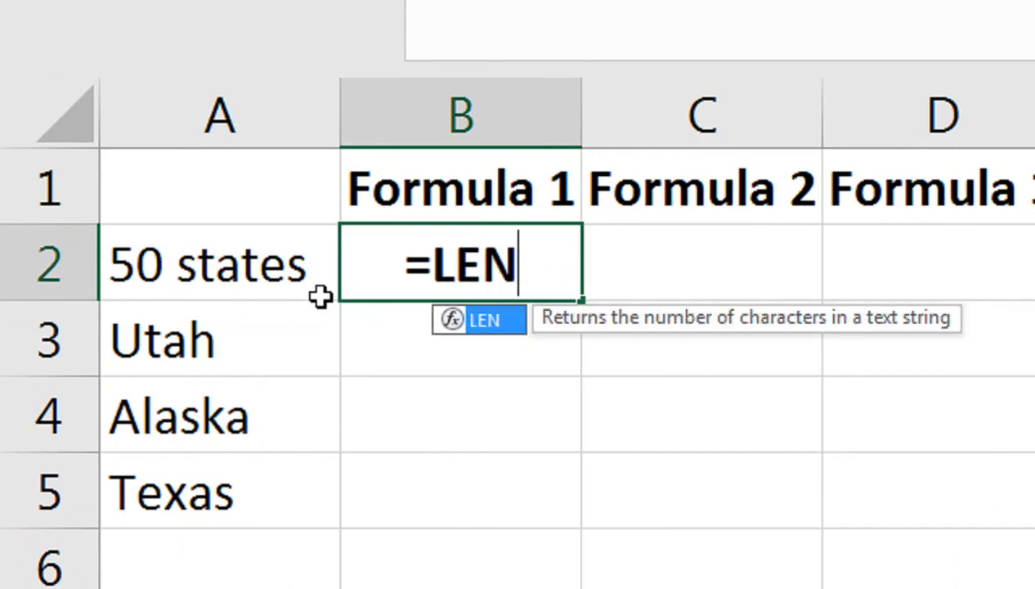
text(()
click(320, 296)
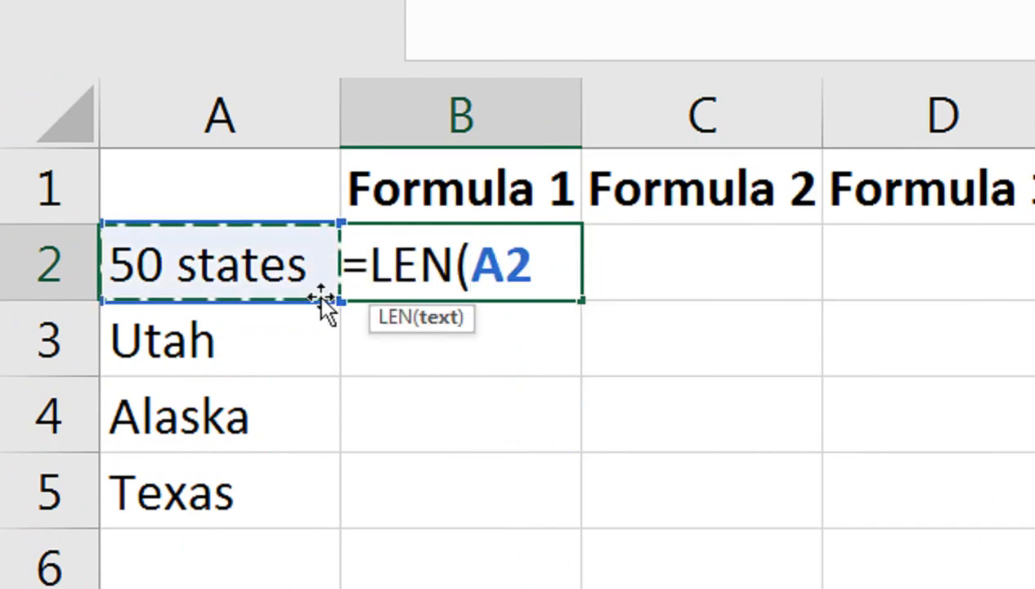
text())
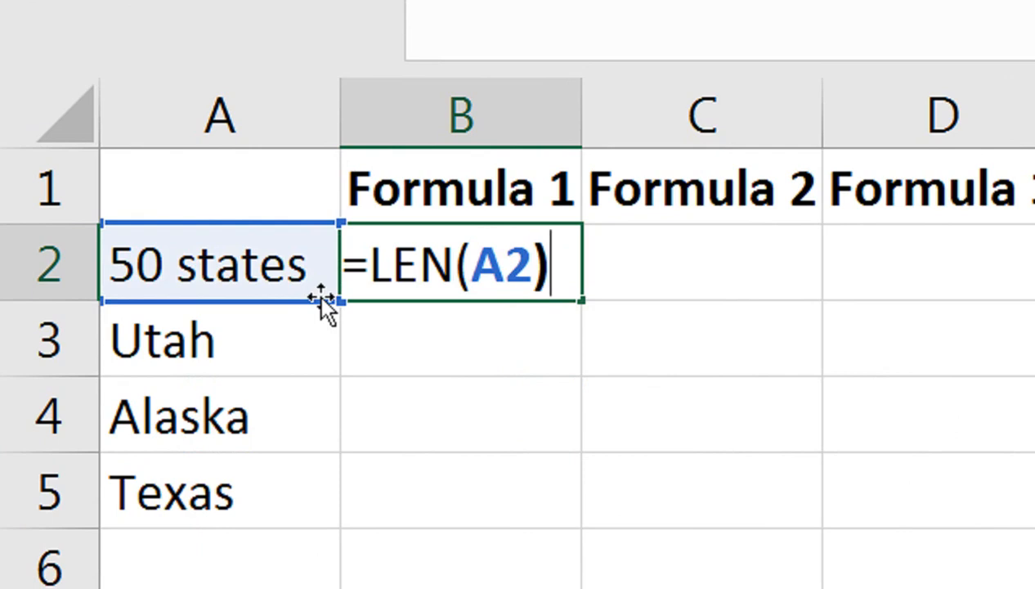
key(Return)
- Flash Fill the character counts from B2 down through B5
key(Up)
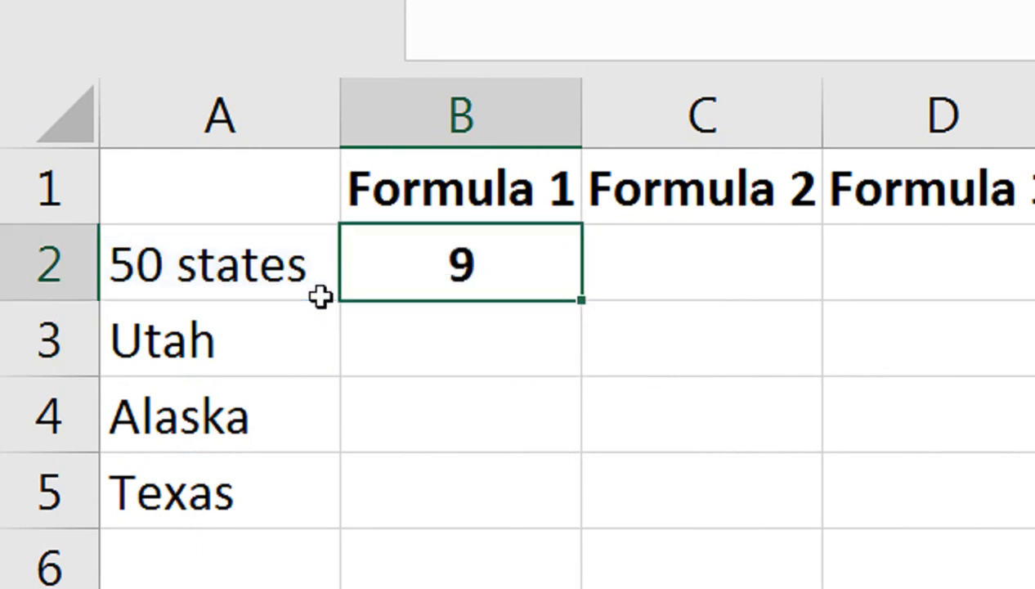
key(shift+Down)
key(shift+Down)
key(shift+Down)
key(ctrl+e)
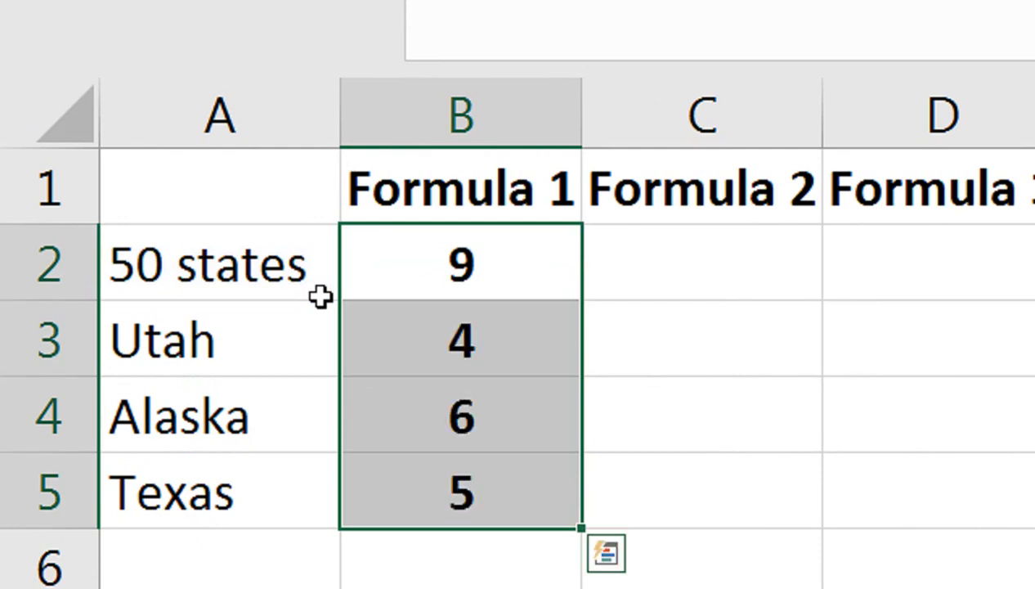
click(320, 296)
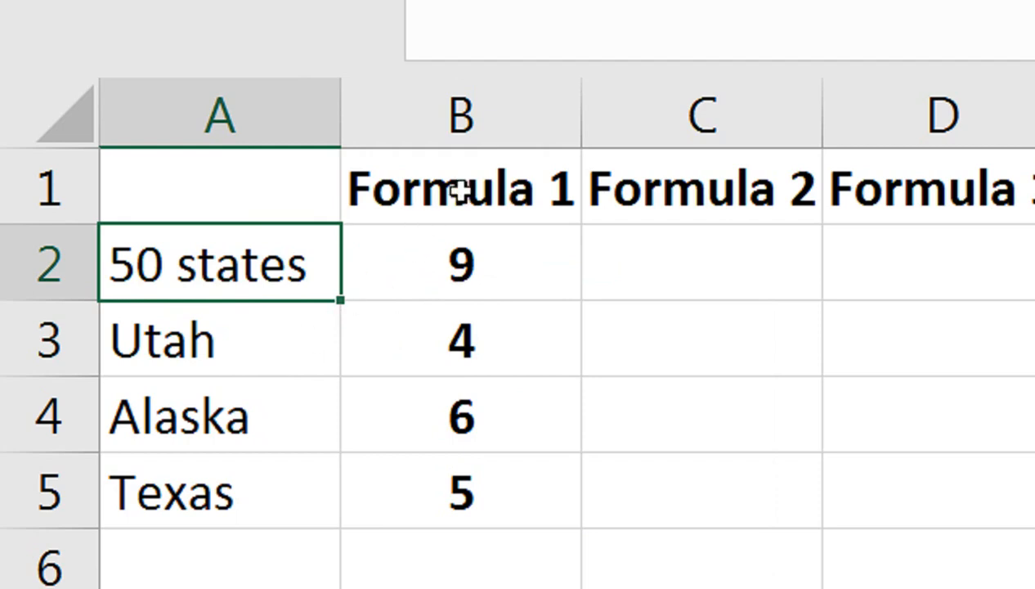
- Begin the Formula 2 entry in cell C2 with =LEN(A2)-LEN(
click(631, 274)
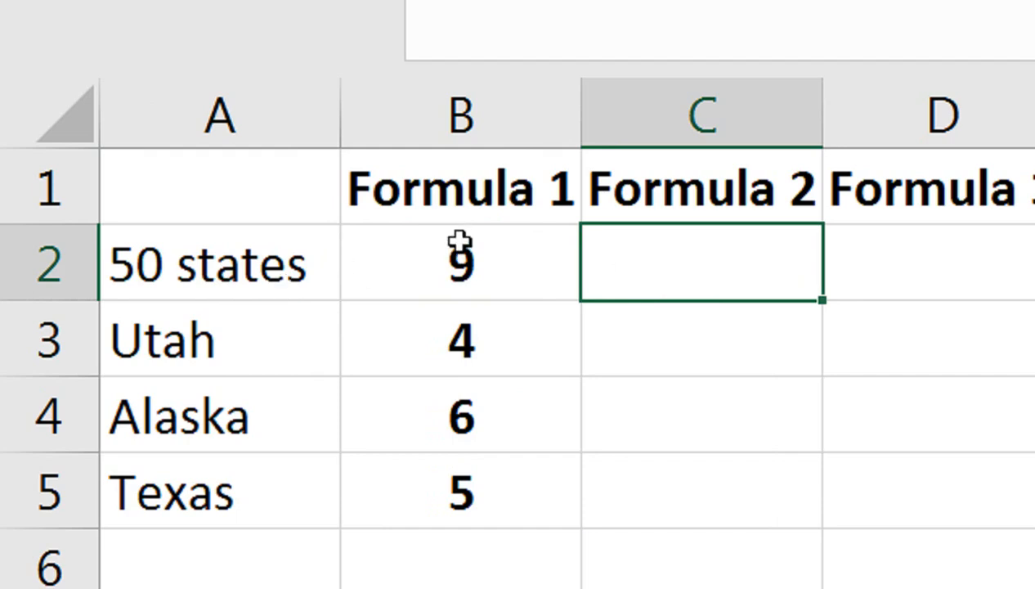
text(=LEN()
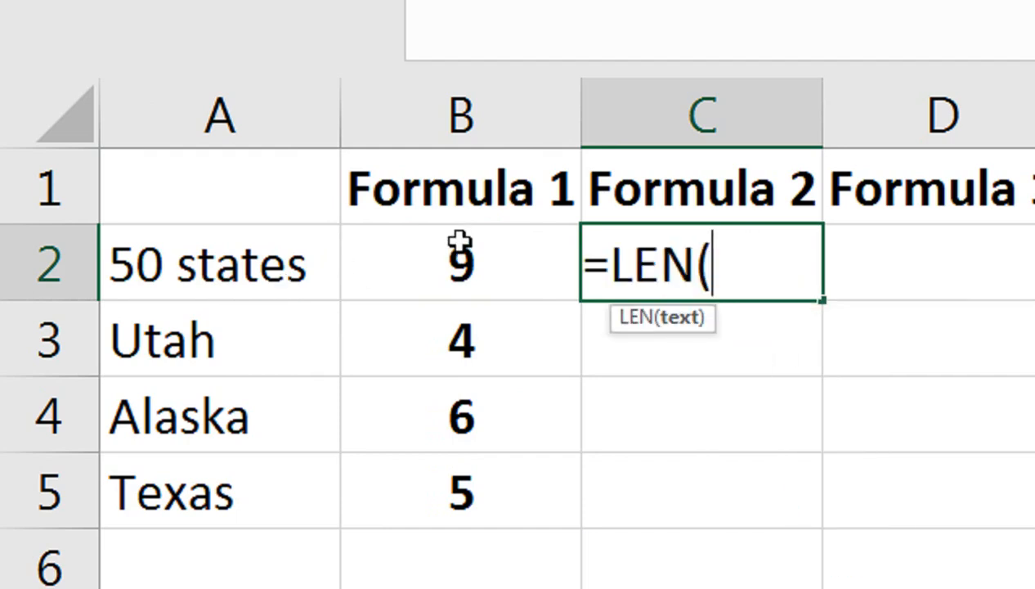
key(Left)
key(Left)
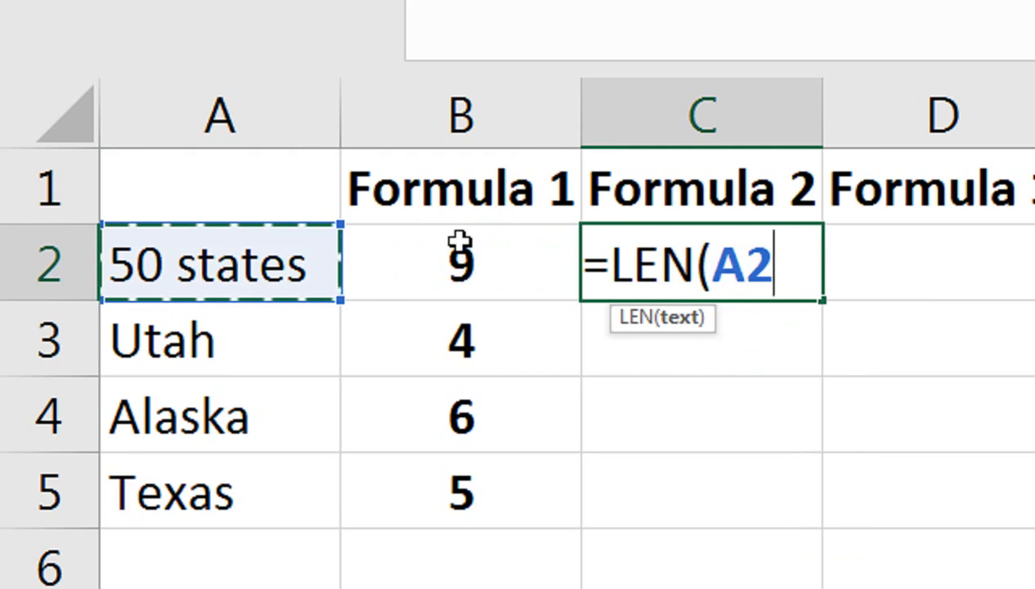
text()-)
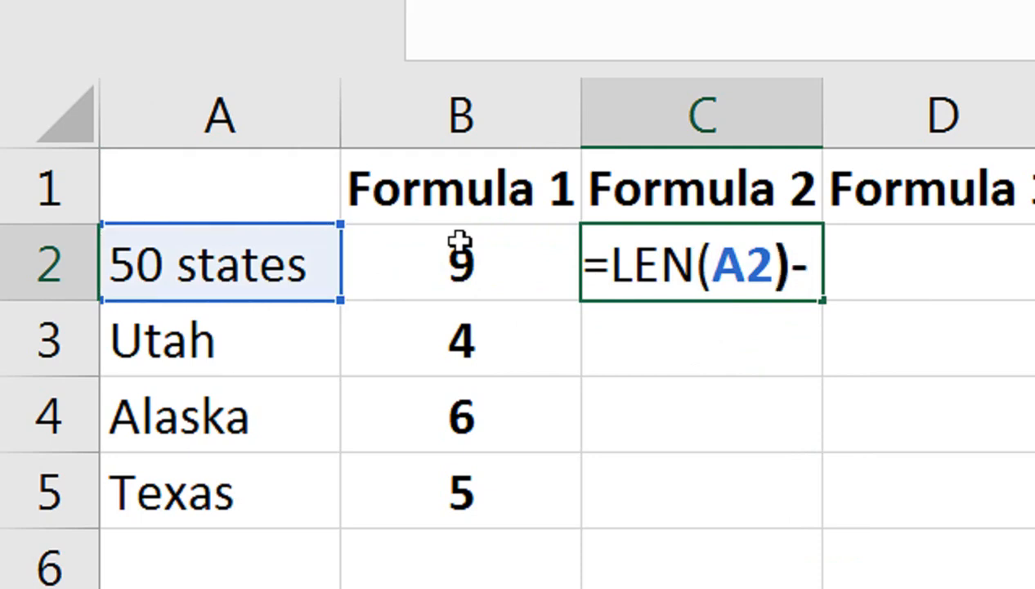
text(LEN()
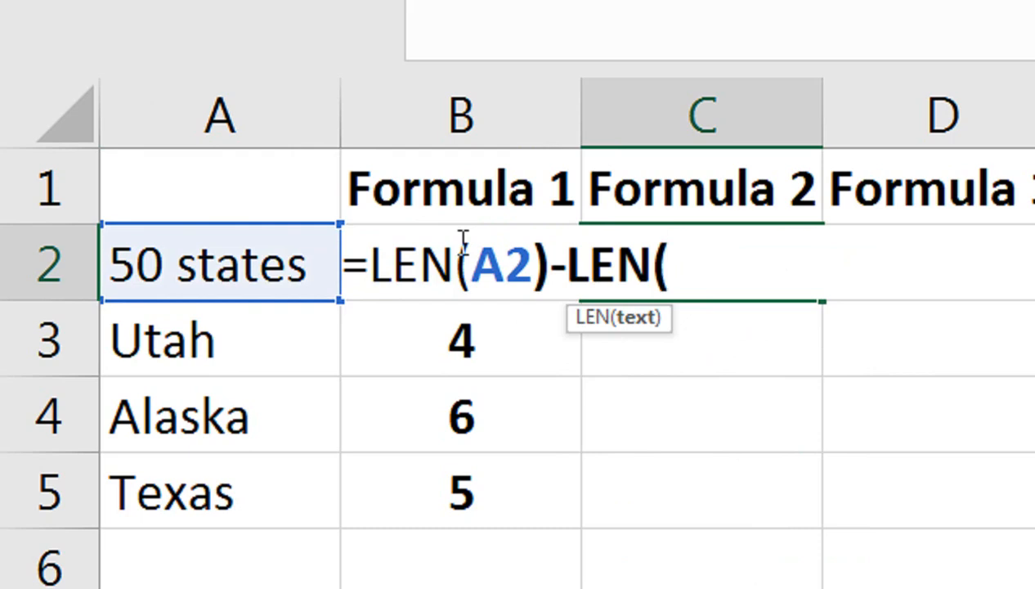
text(SUN)
- Nest a SUBSTITUTE function in the C2 formula with A2 as its text, and open the quoted old_text argument
key(BackSpace)
text(B)
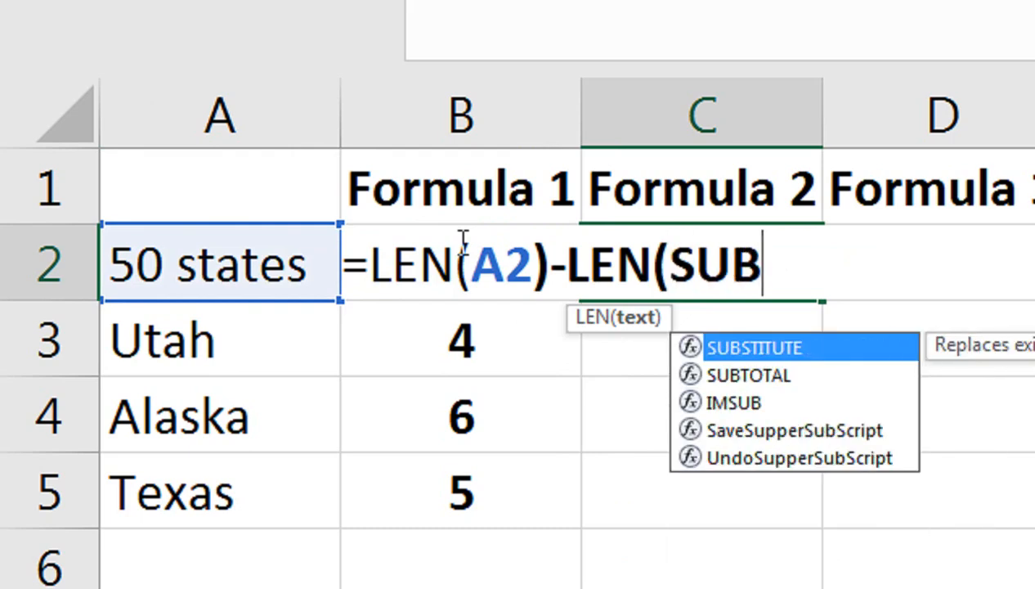
key(Tab)
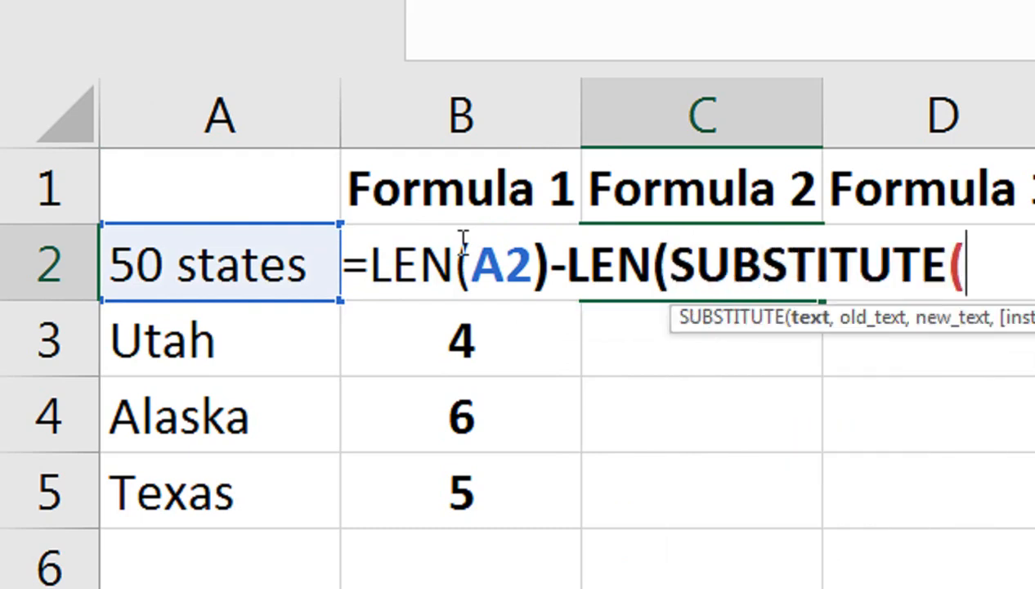
key(Left)
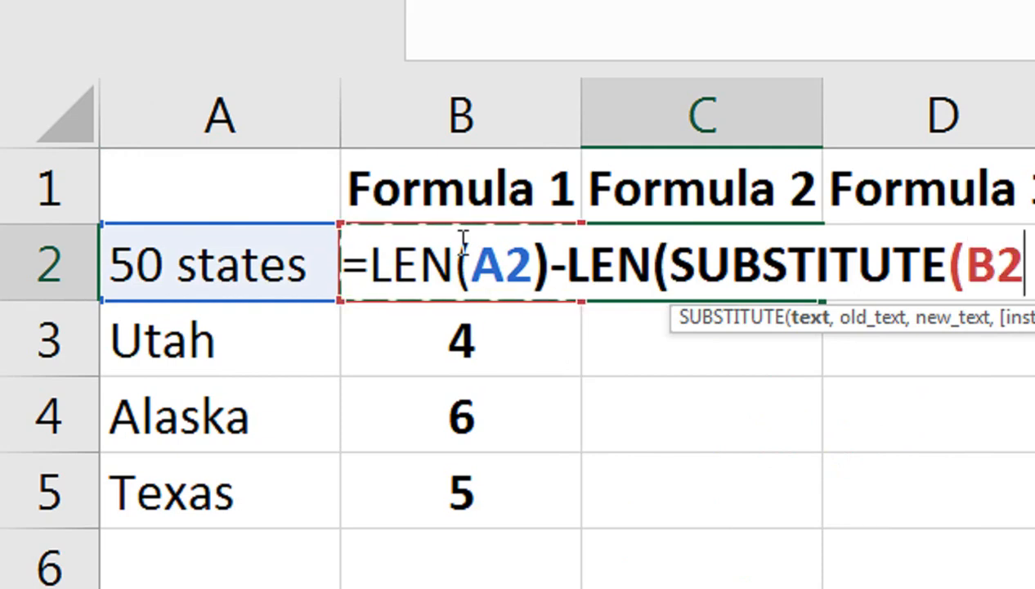
key(Left)
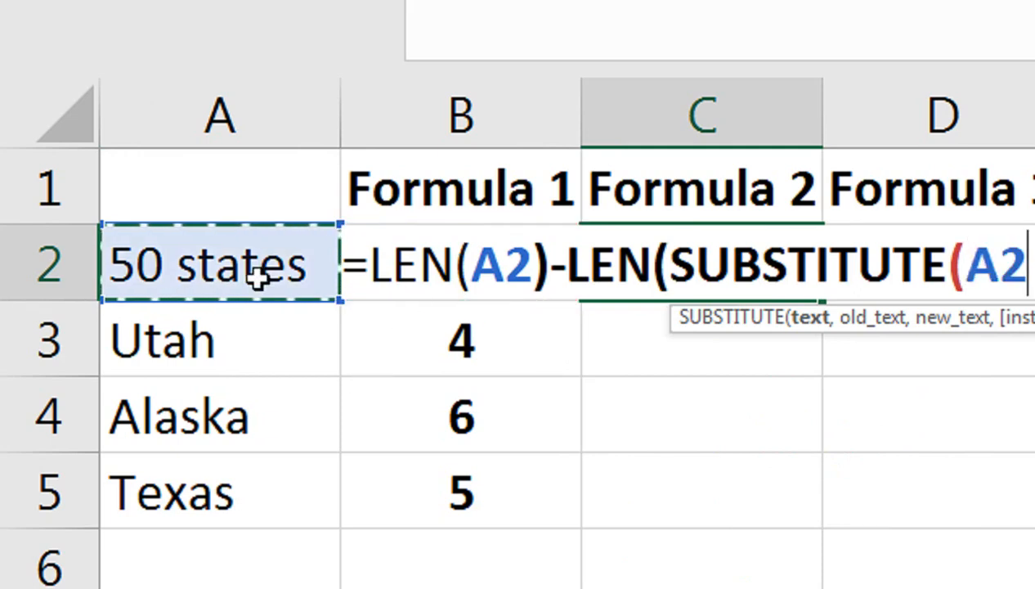
text(,")
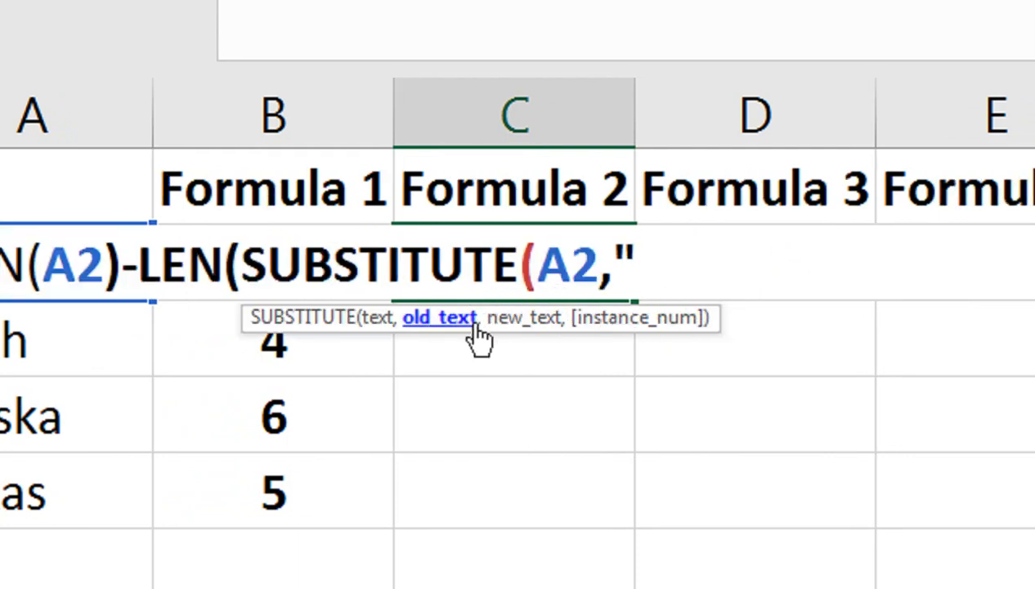
text(A)
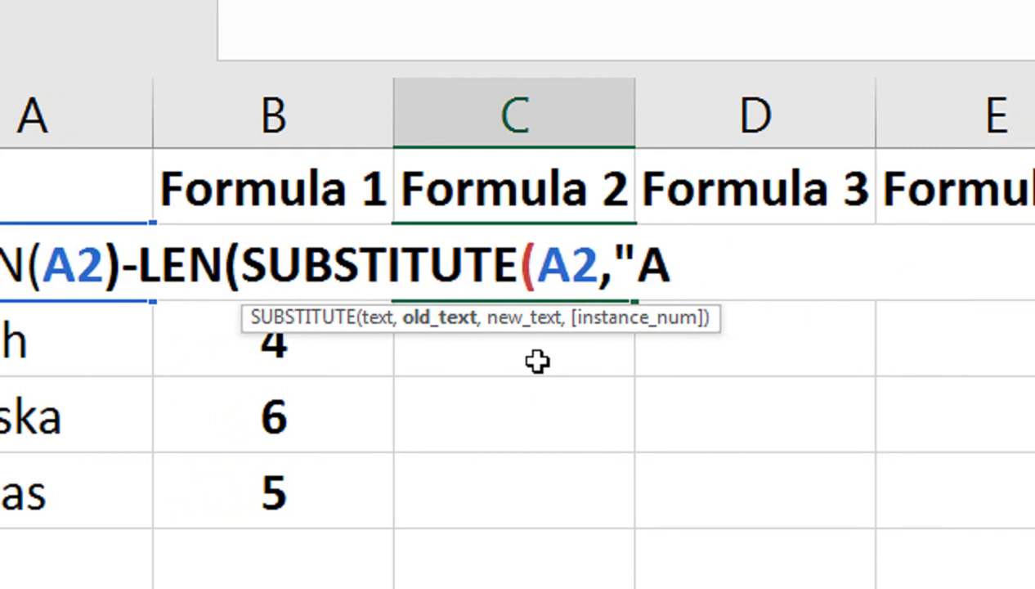
text(")
key(BackSpace)
key(BackSpace)
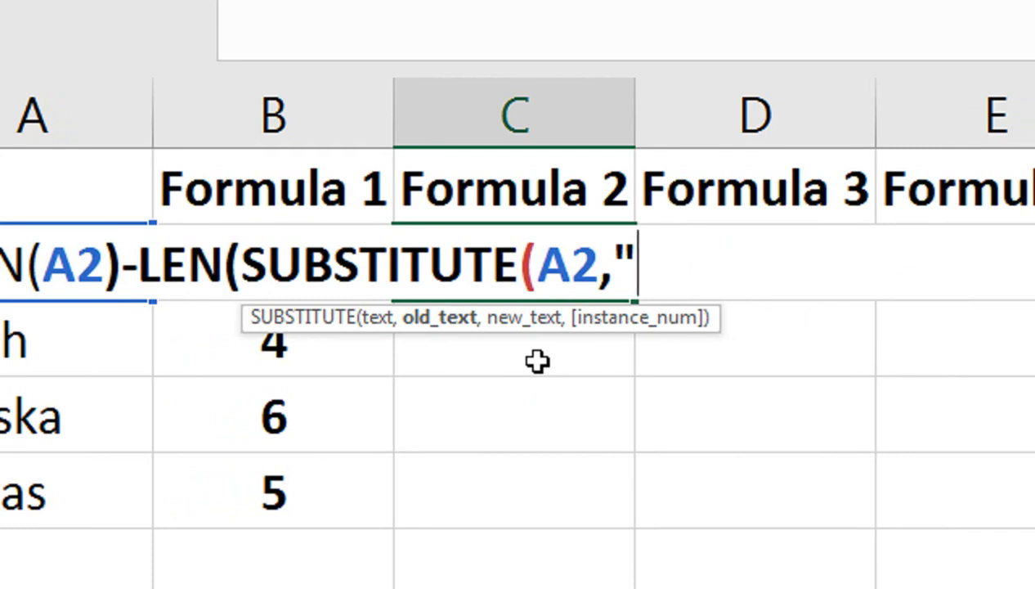
text(A)
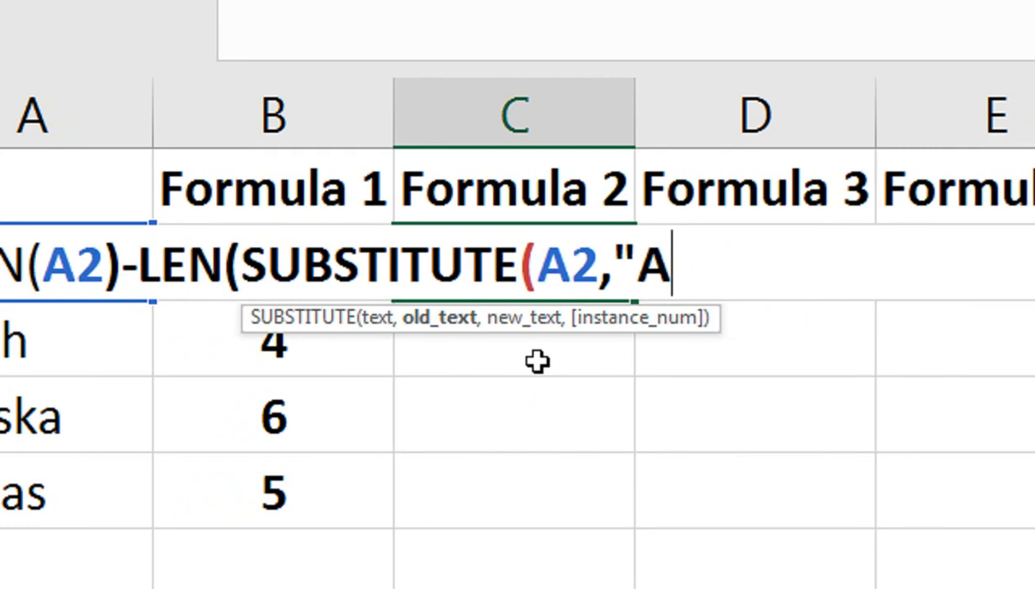
key(BackSpace)
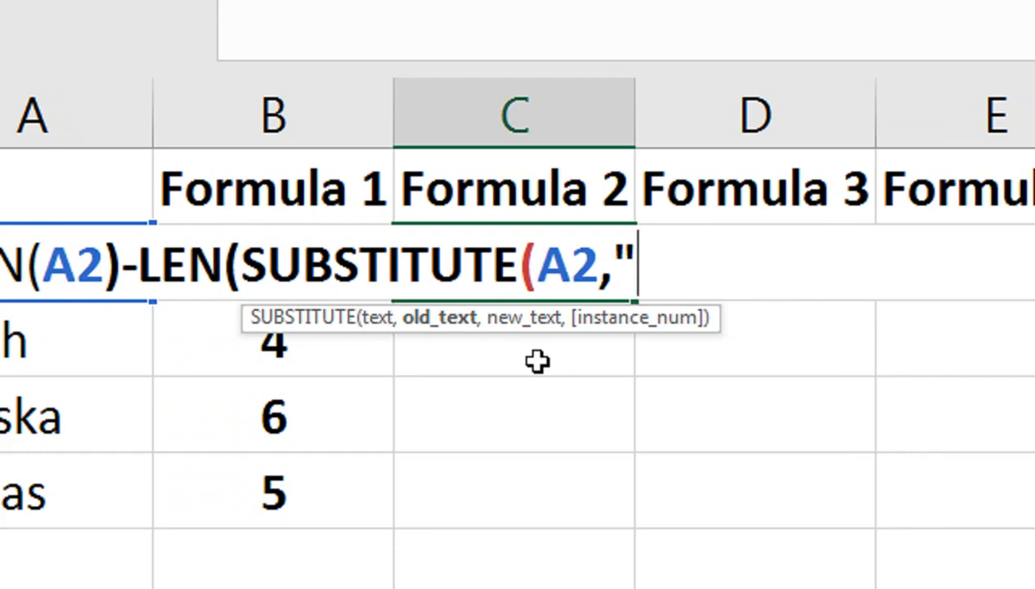
- Complete the C2 formula with "a" as old text and "" as new text, giving =LEN(A2)-LEN(SUBSTITUTE(A2,"a",""))
text(a")
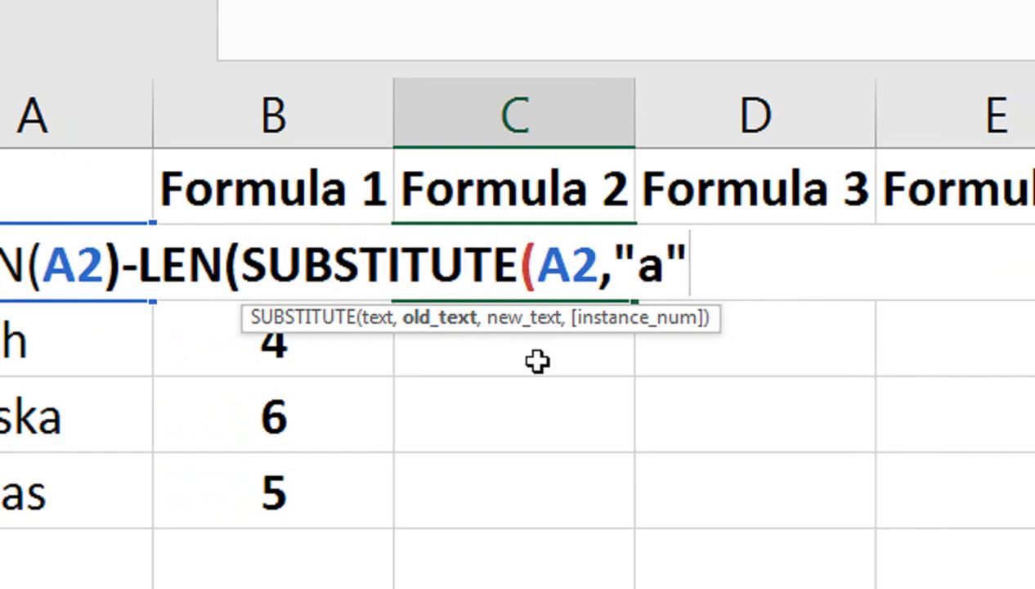
text(,)
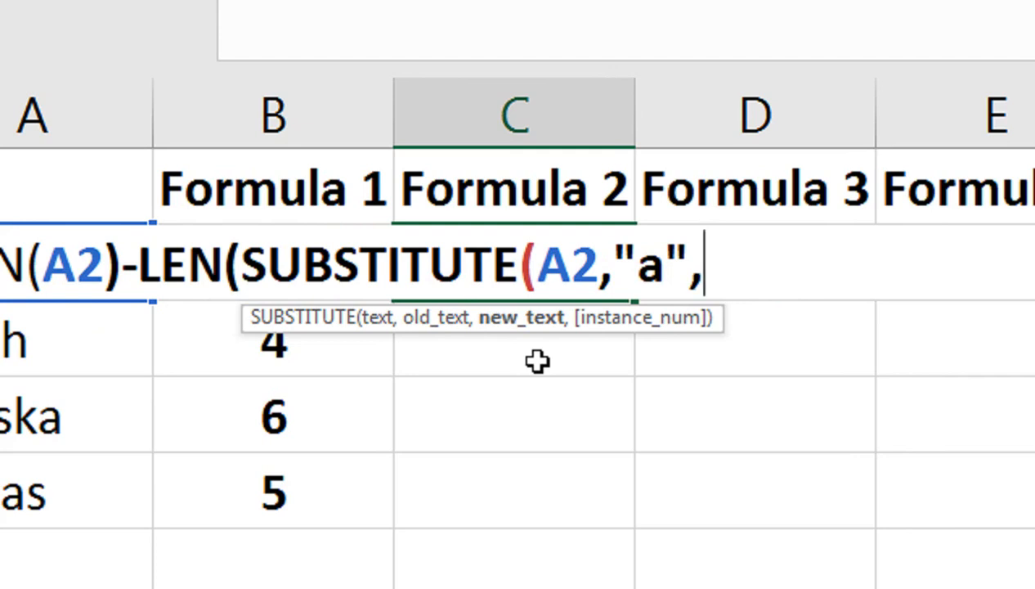
text("")
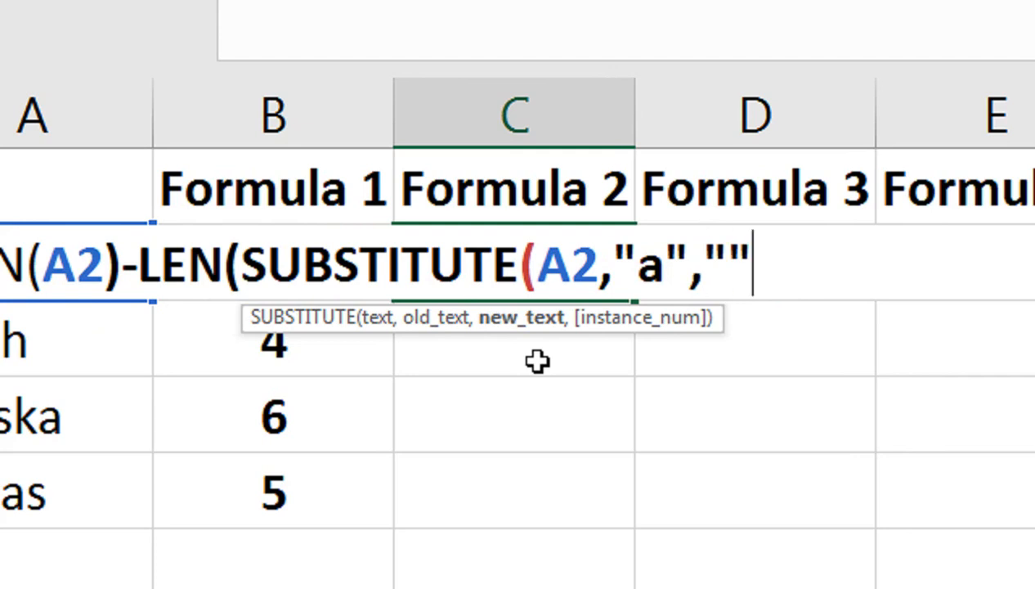
text())
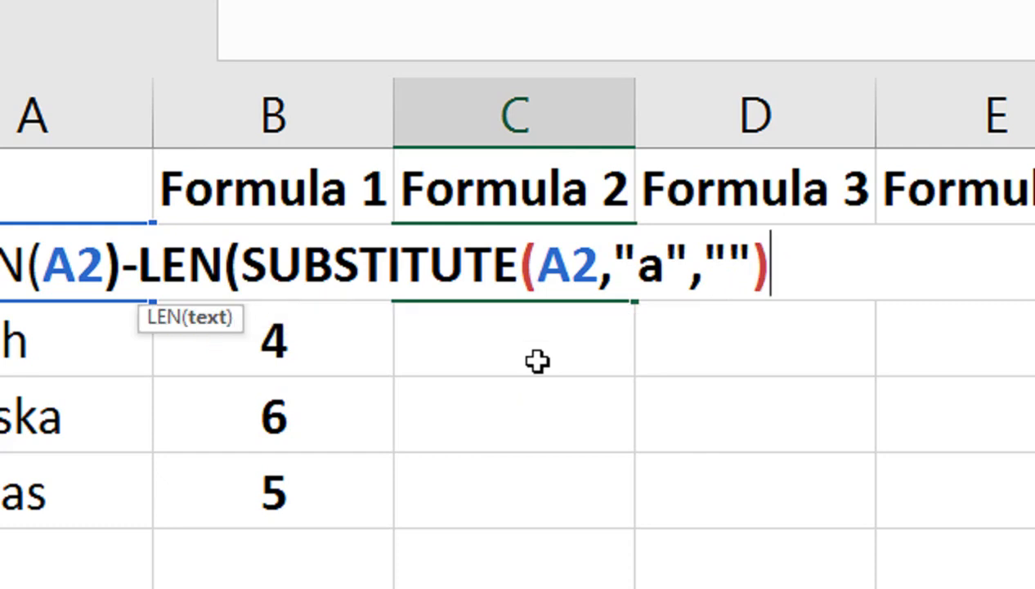
text())
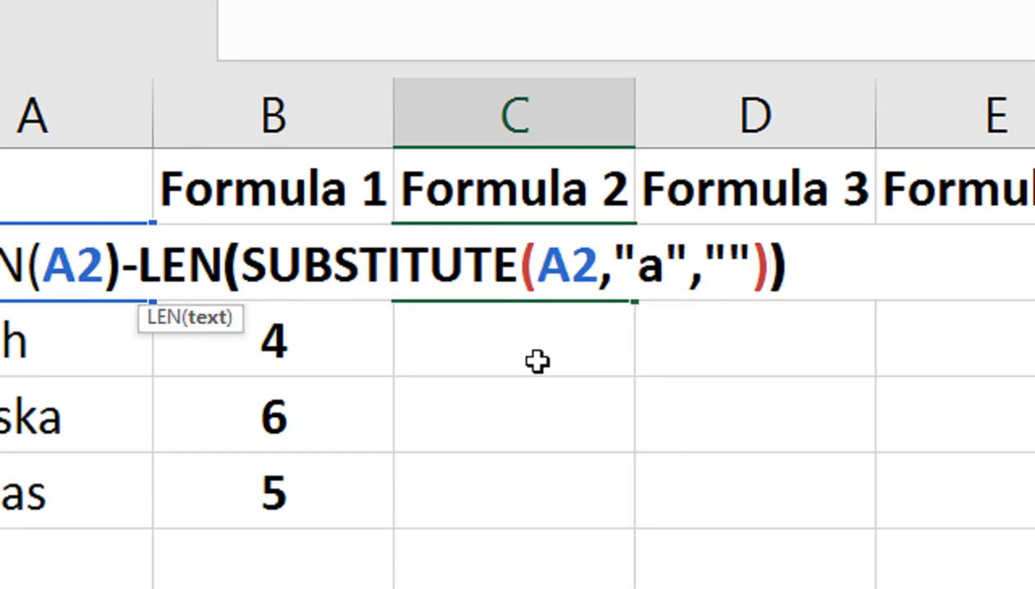
key(Return)
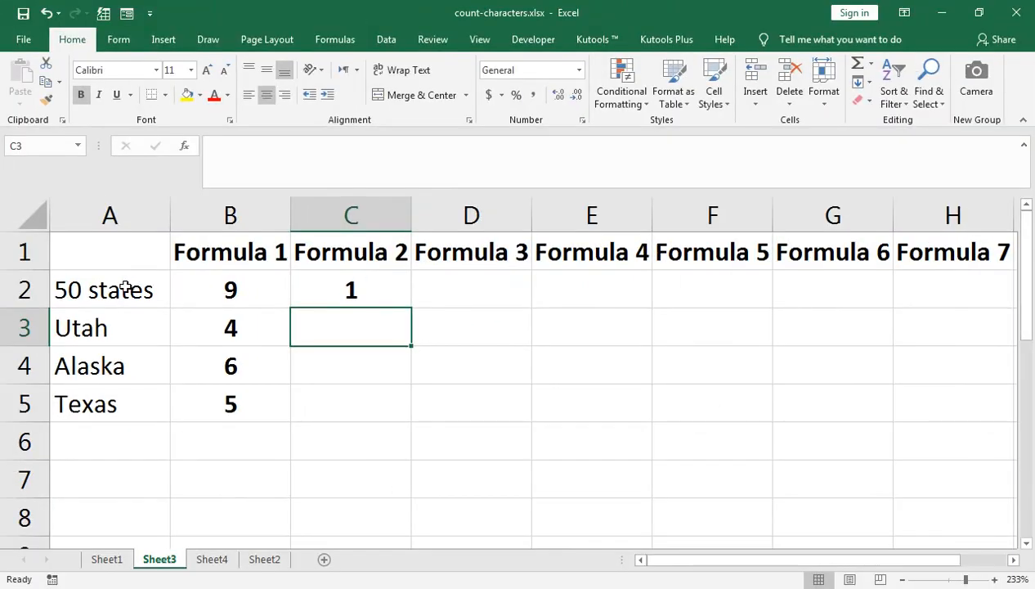
- Fill the C2 formula down through C5
click(321, 291)
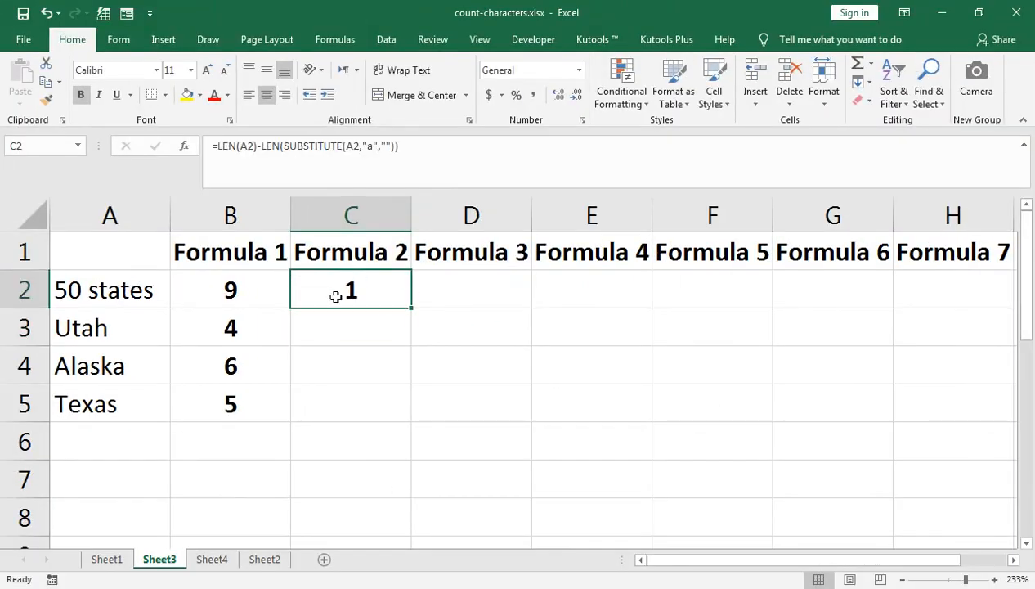
drag(411, 307, 410, 413)
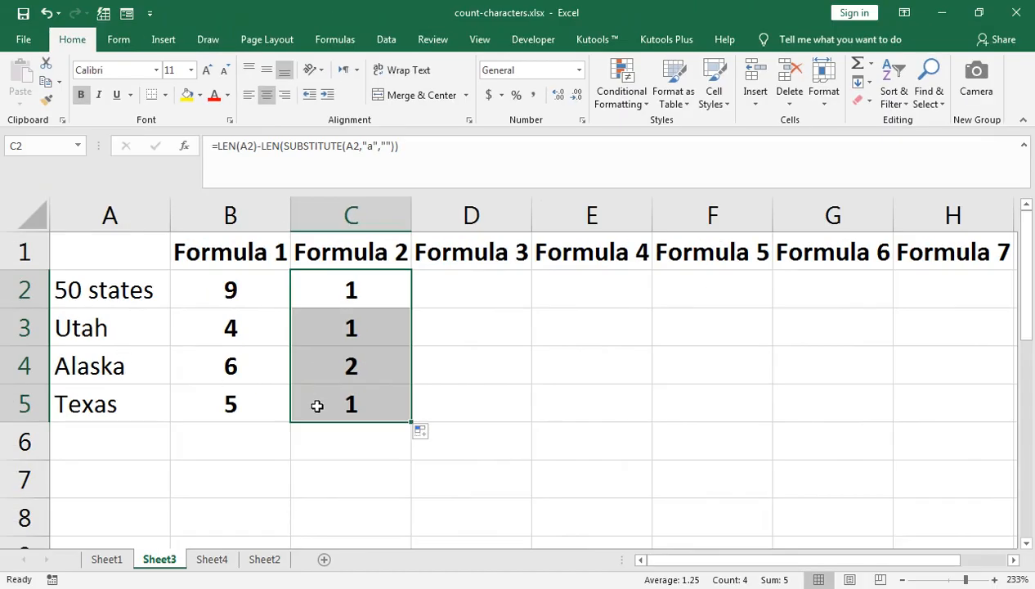
- Begin the Formula 3 entry in cell D2 with =SUM(LEN(
click(454, 292)
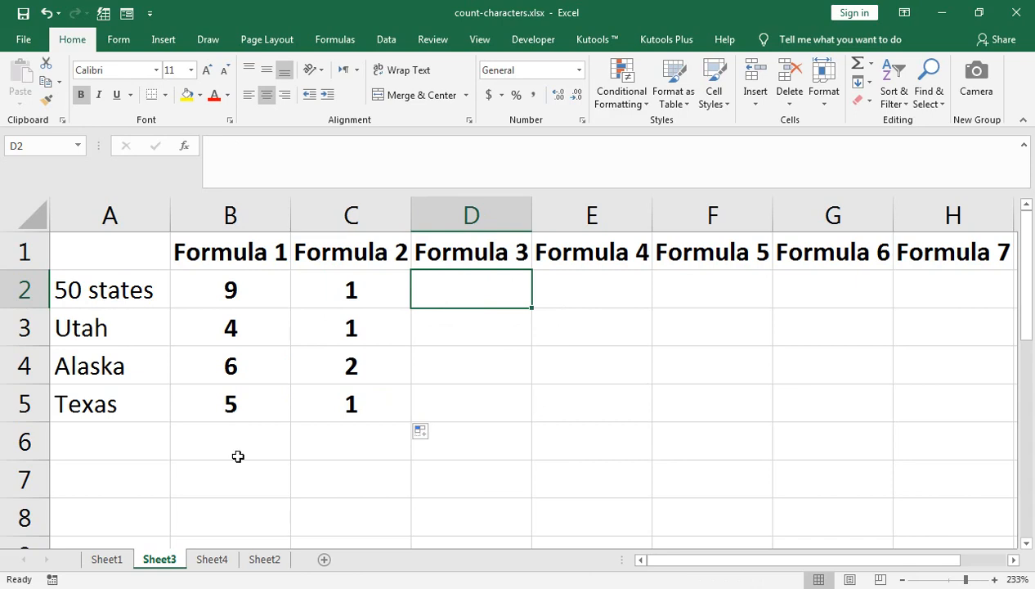
text(=)
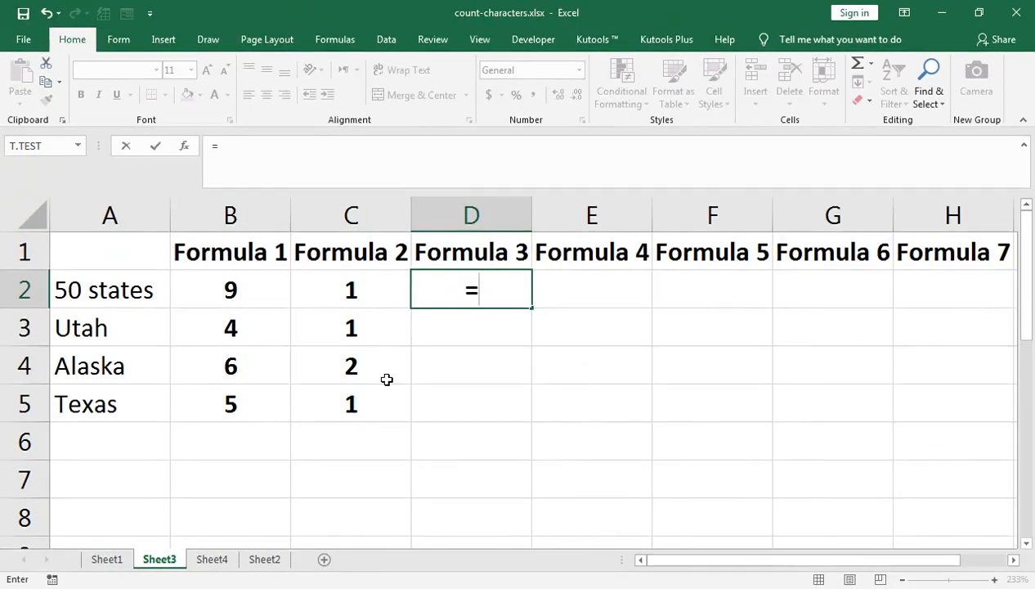
text(sum)
key(Tab)
text(len)
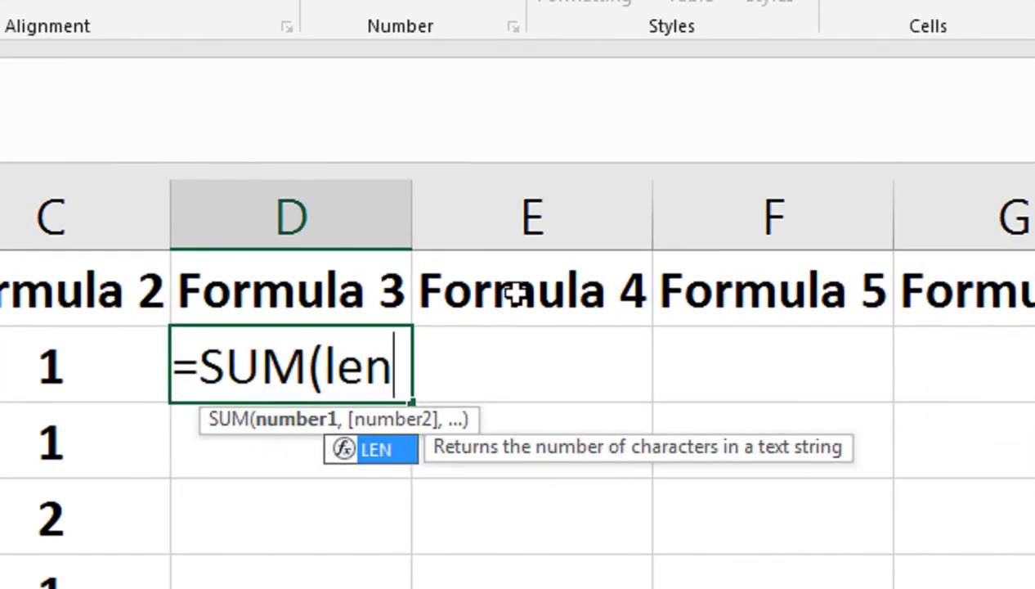
key(Tab)
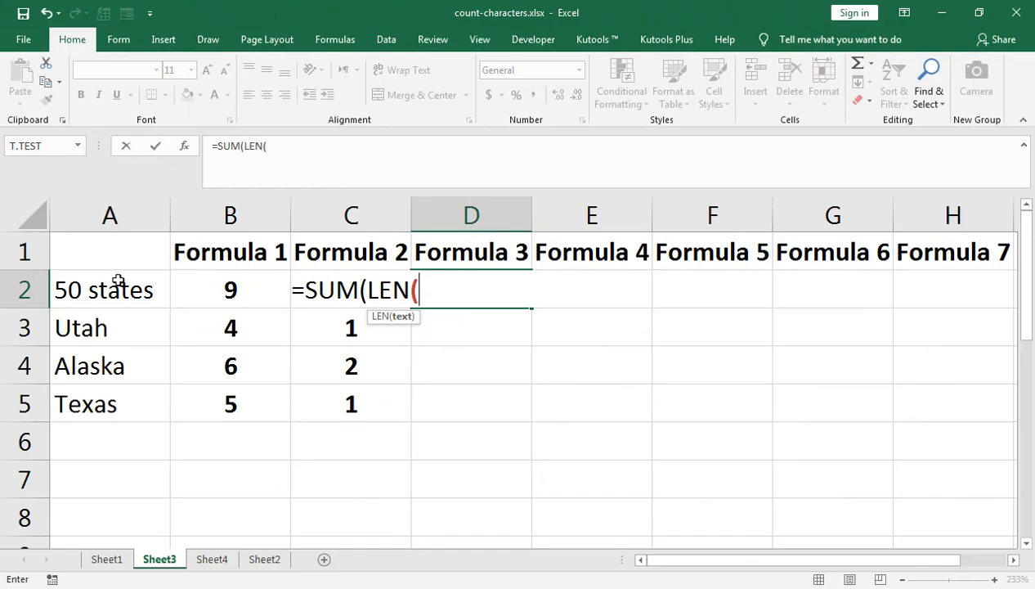
- Complete the D2 formula with the range A2:A5 and enter =SUM(LEN(A2:A5)) as an array formula
click(109, 283)
key(shift+Down)
key(shift+Down)
key(shift+Down)
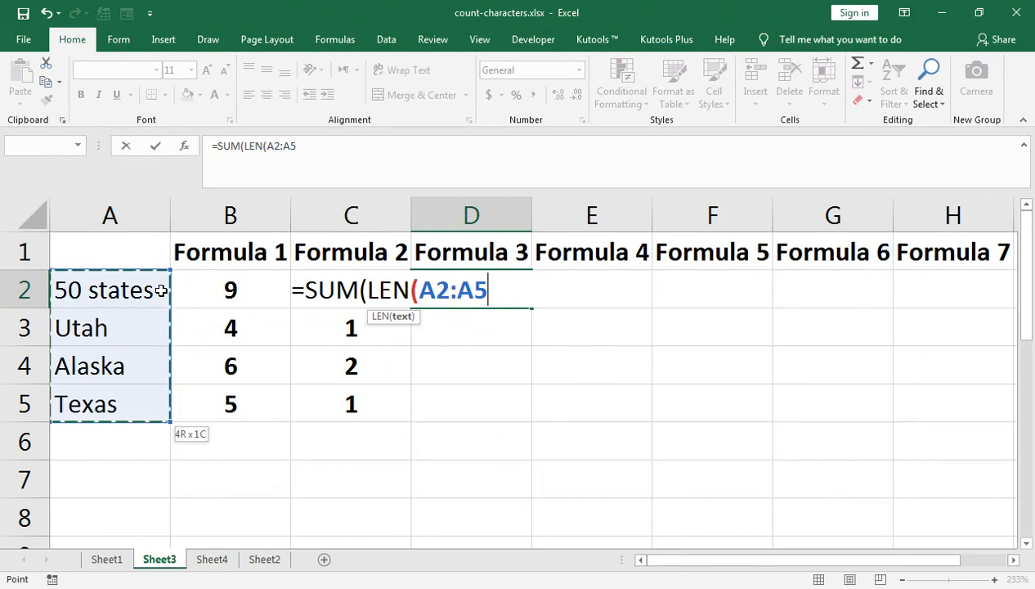
text()))
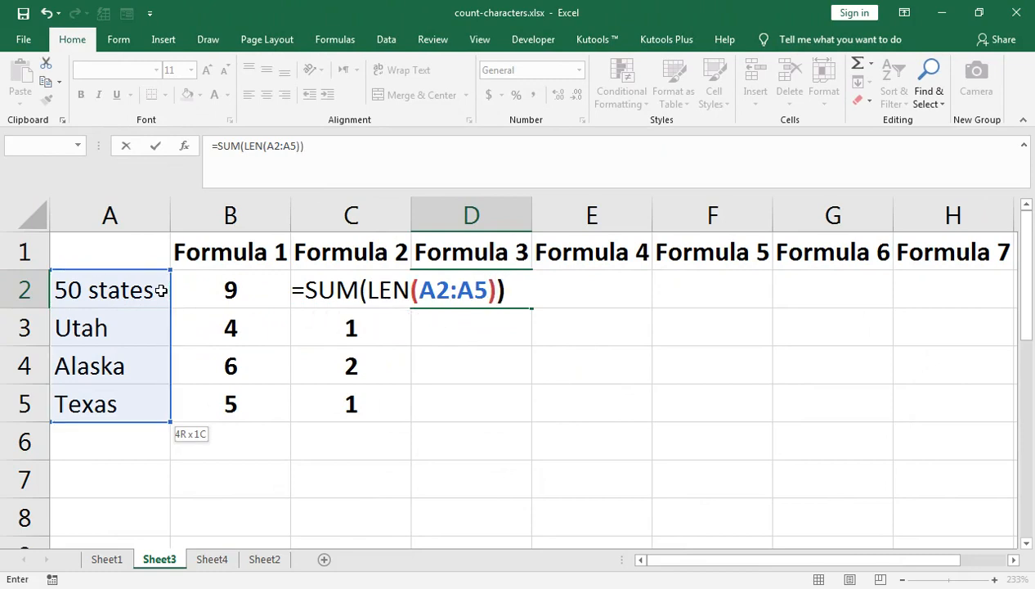
key(ctrl+shift+Return)
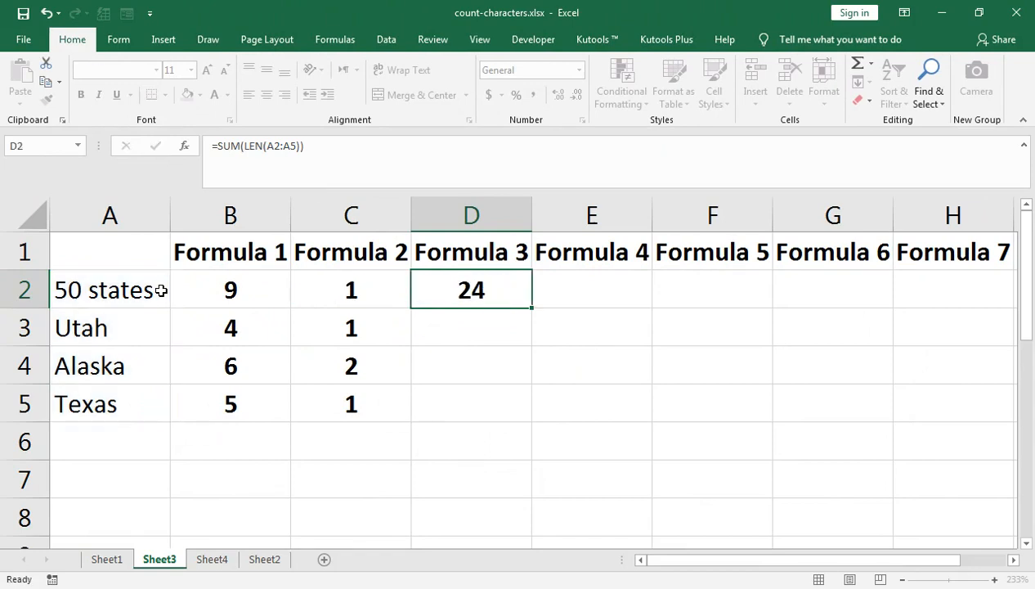
- Look through the source texts in A2:A5 and the neighbouring Formula 1 and Formula 2 cells in row 5
click(162, 290)
key(Down)
key(Down)
key(Down)
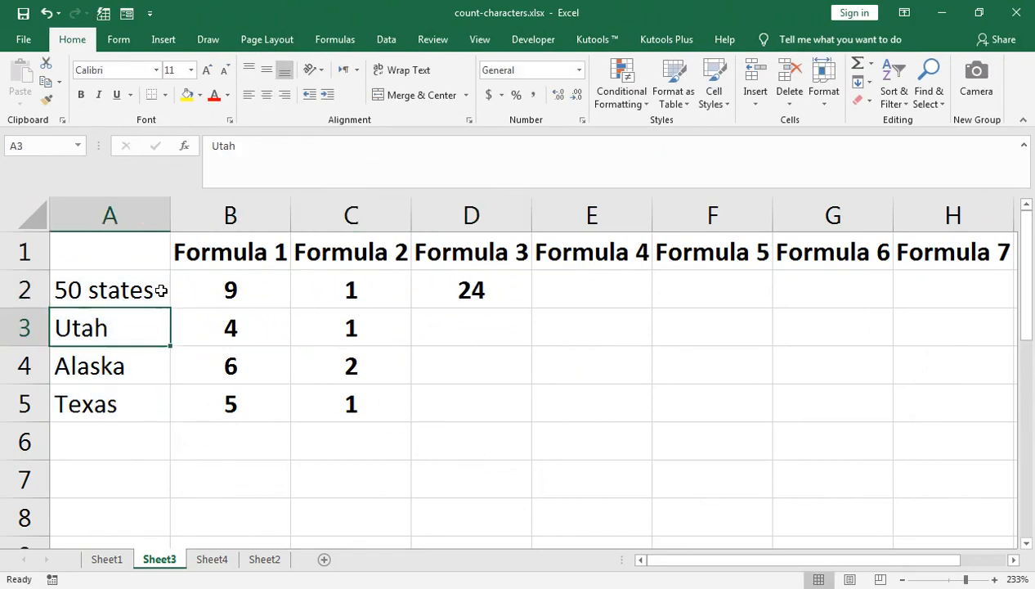
key(Right)
key(Right)
key(Right)
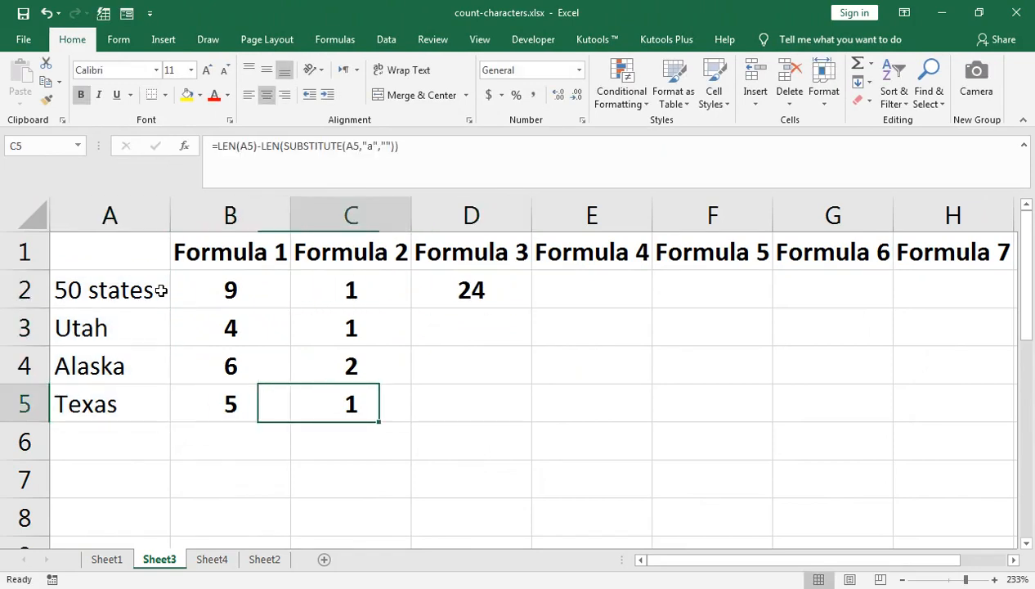
key(Up)
key(Up)
key(Right)
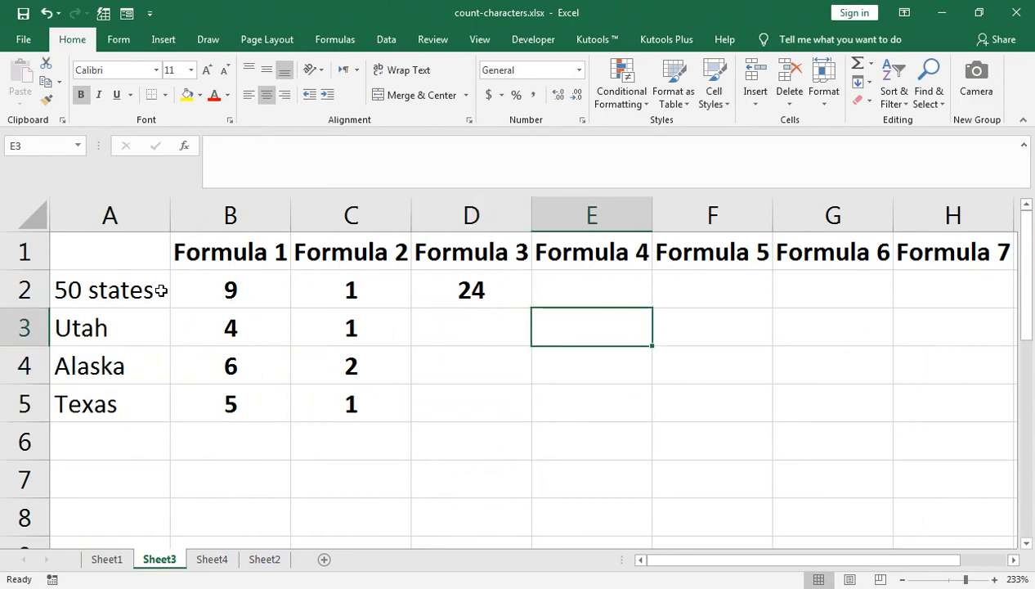
- Begin the Formula 4 entry in cell E2 with =SUMPRODUCT(LEN(
key(Up)
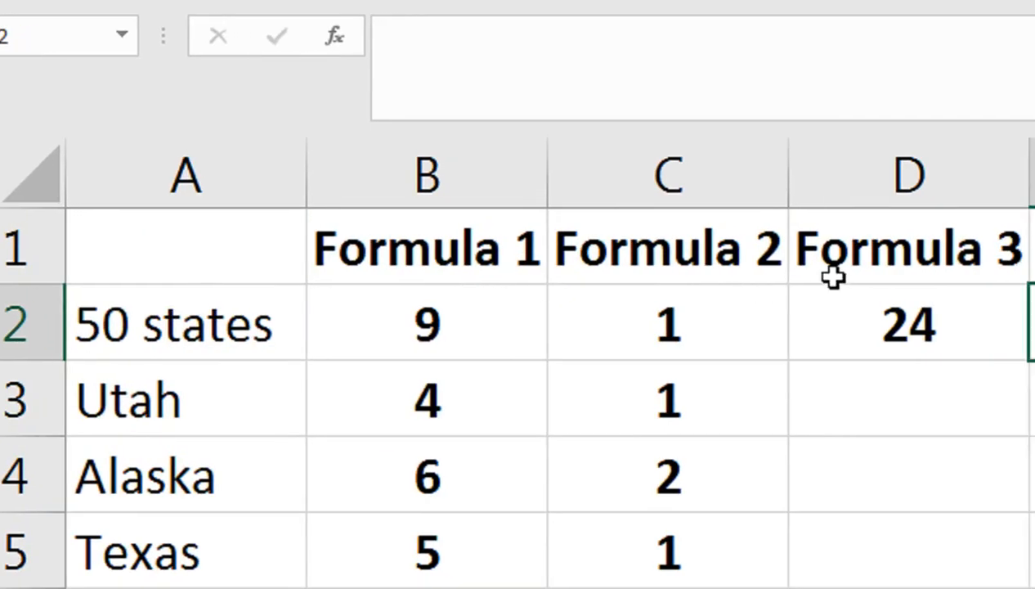
text(=sump)
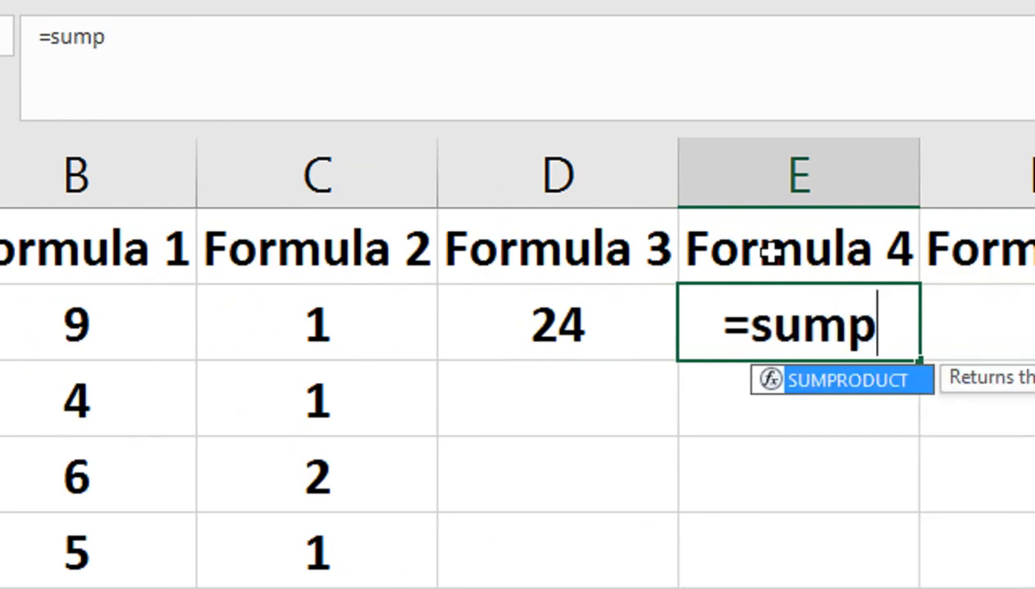
key(Tab)
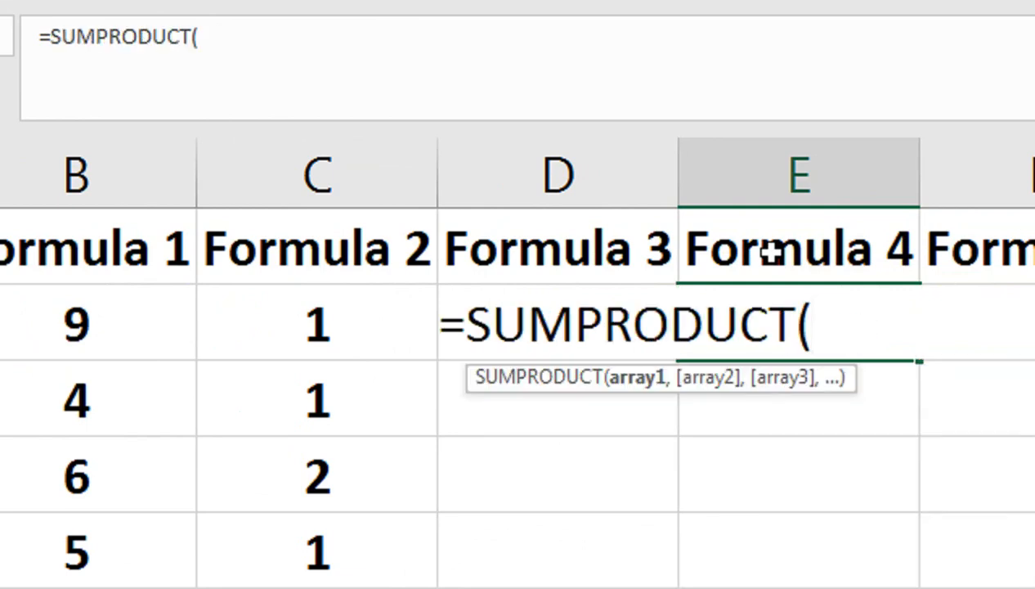
text(len)
key(Tab)
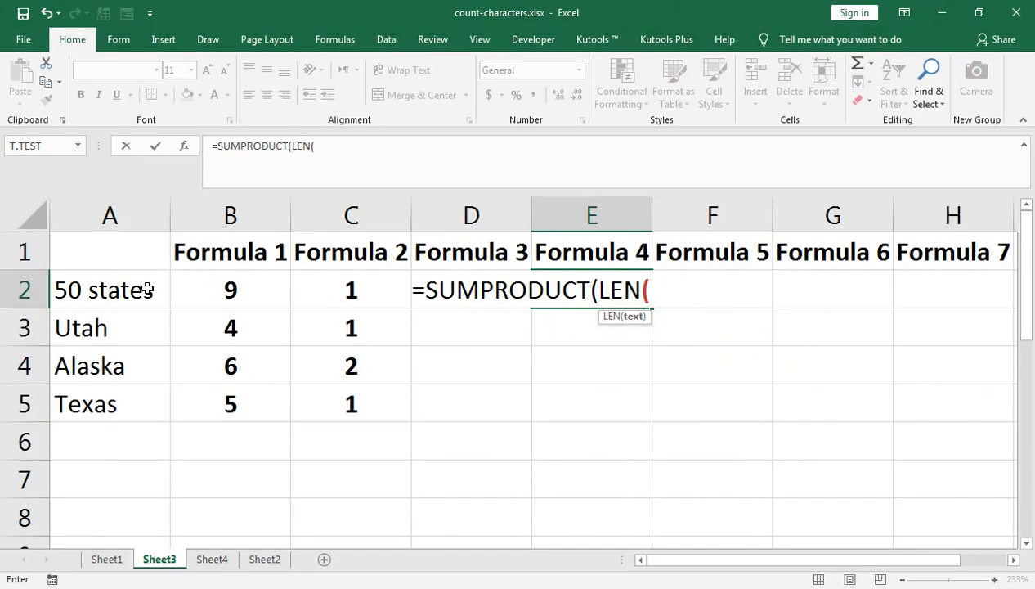
- Complete the E2 formula with the range A2:A5, giving =SUMPRODUCT(LEN(A2:A5))
click(130, 290)
key(shift+Down)
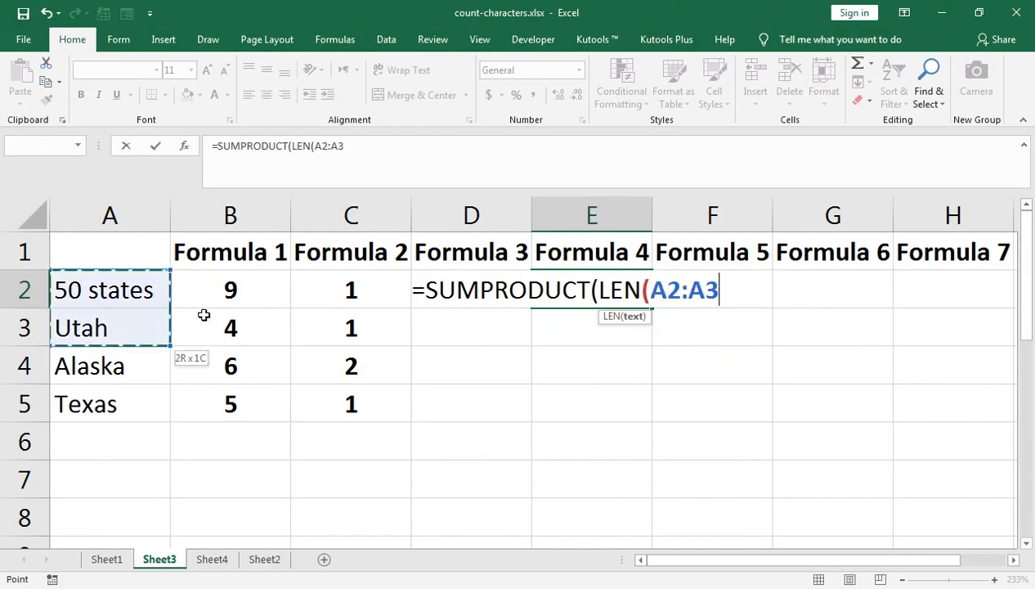
key(shift+Down)
key(shift+Down)
text()))
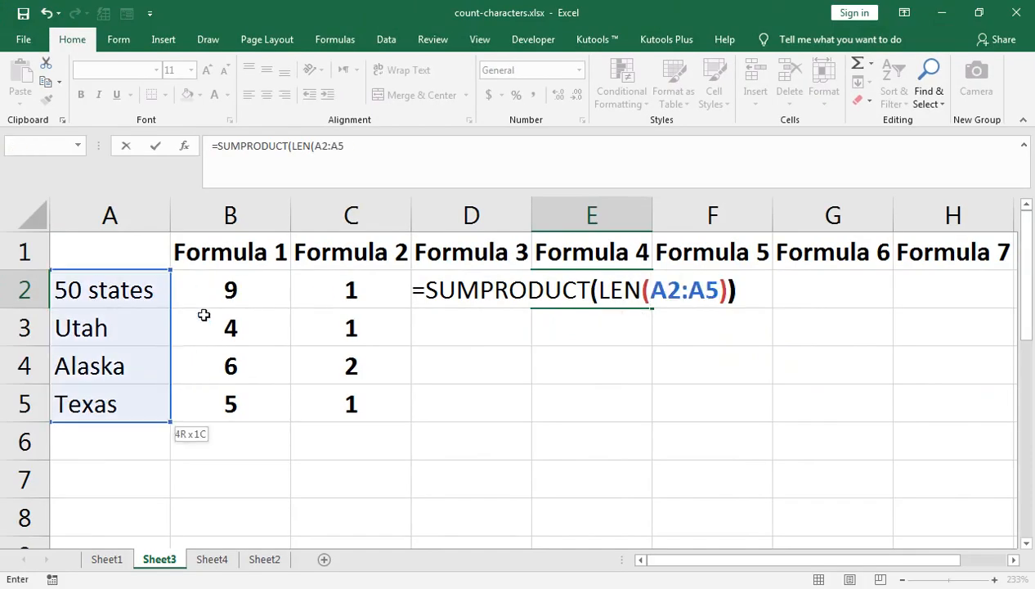
key(Return)
key(Up)
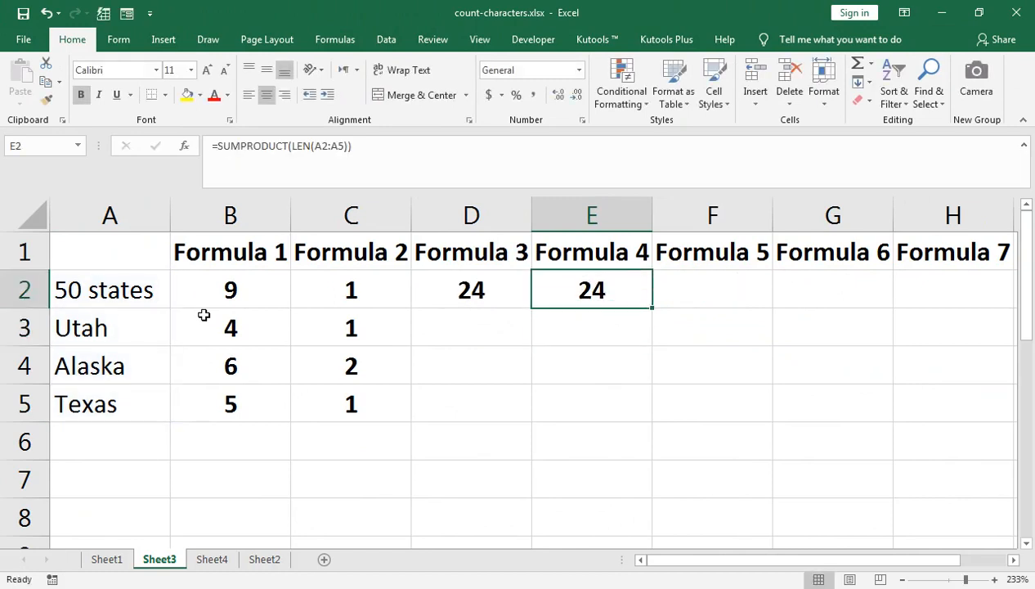
- Begin the Formula 5 entry in cell F2 with =SUM(LEN(A2)
key(Right)
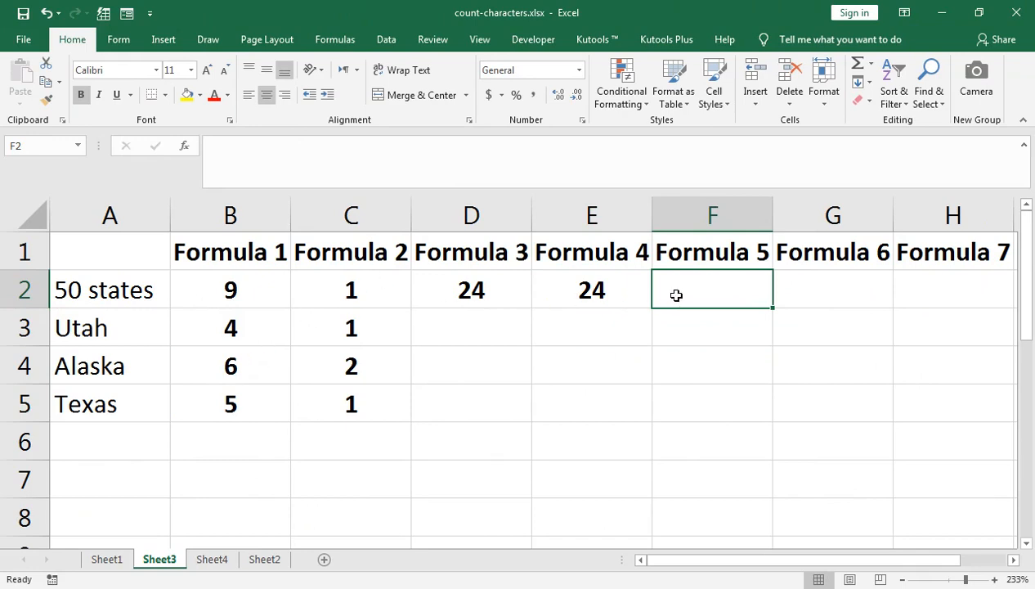
text(=sum)
key(Tab)
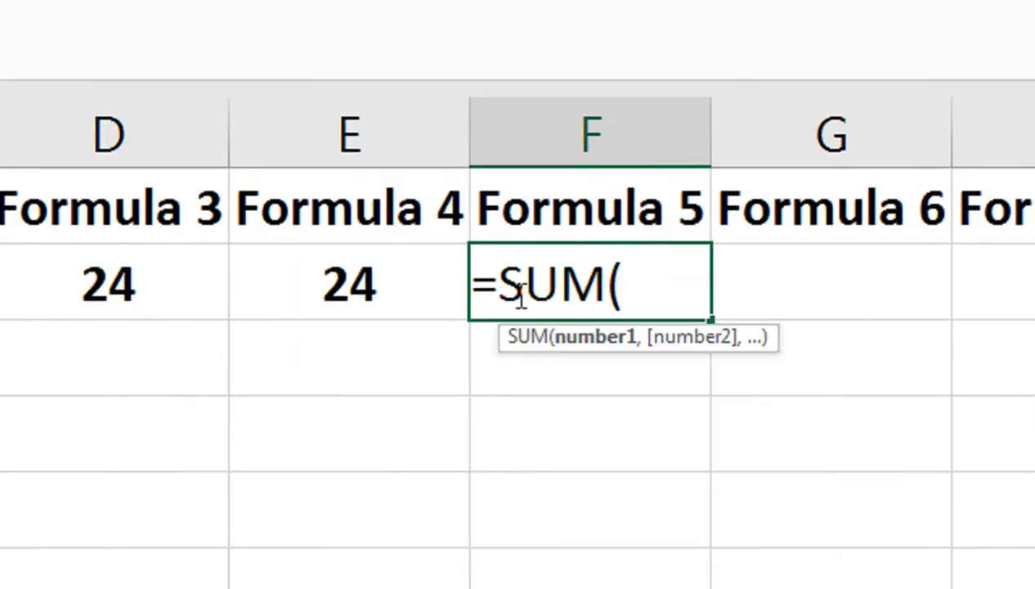
text(LEN()
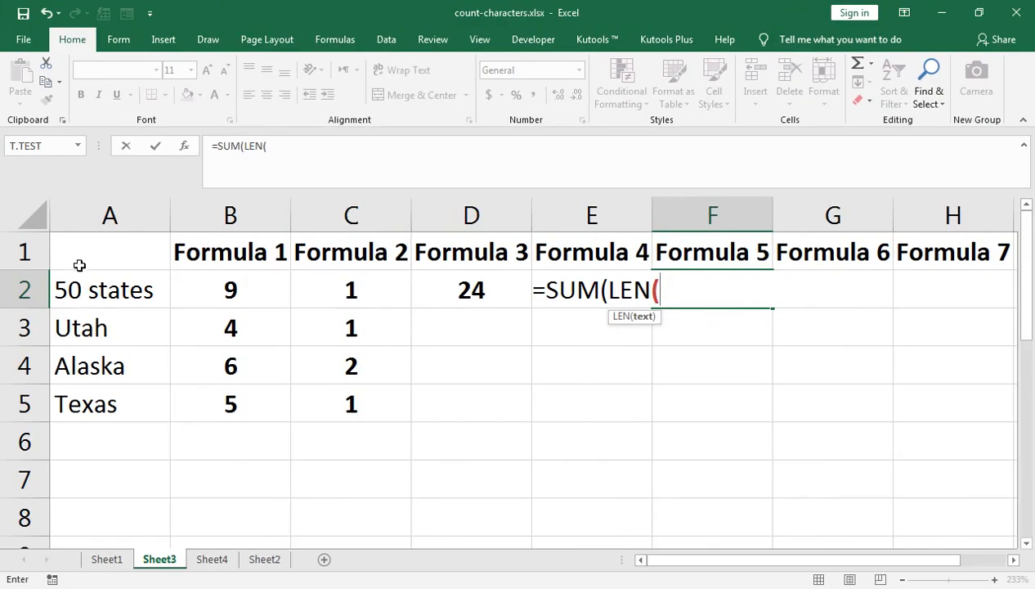
click(86, 282)
text()+LEN()
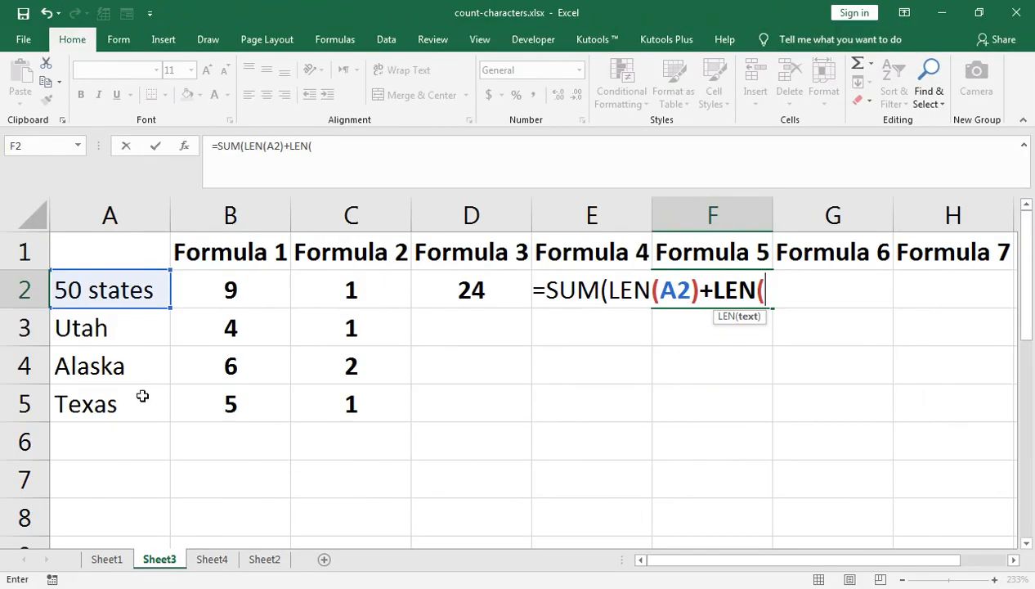
- Extend the F2 formula with +LEN(A3)+LEN(A4)
click(145, 341)
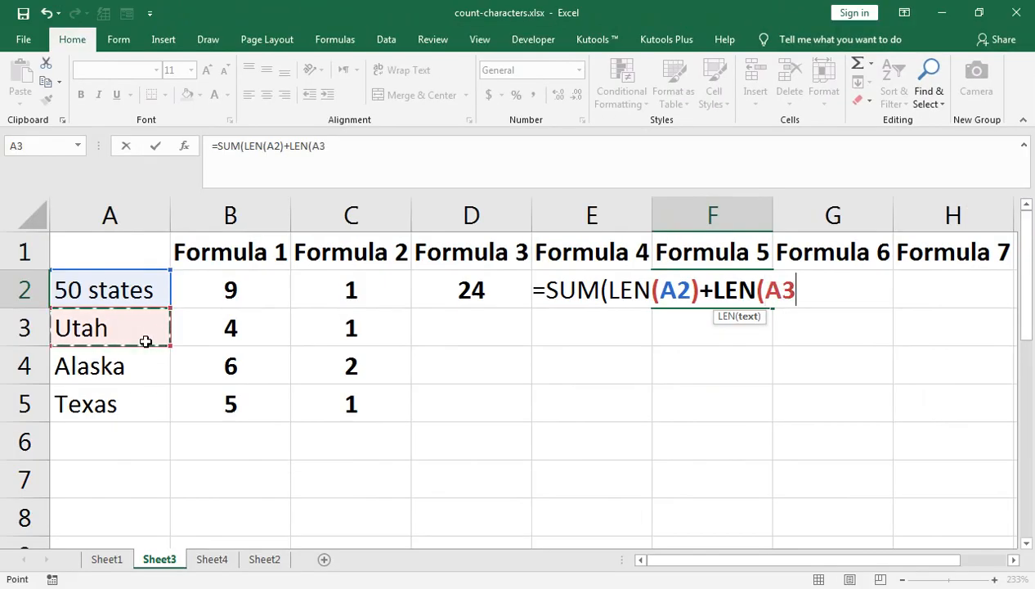
text())
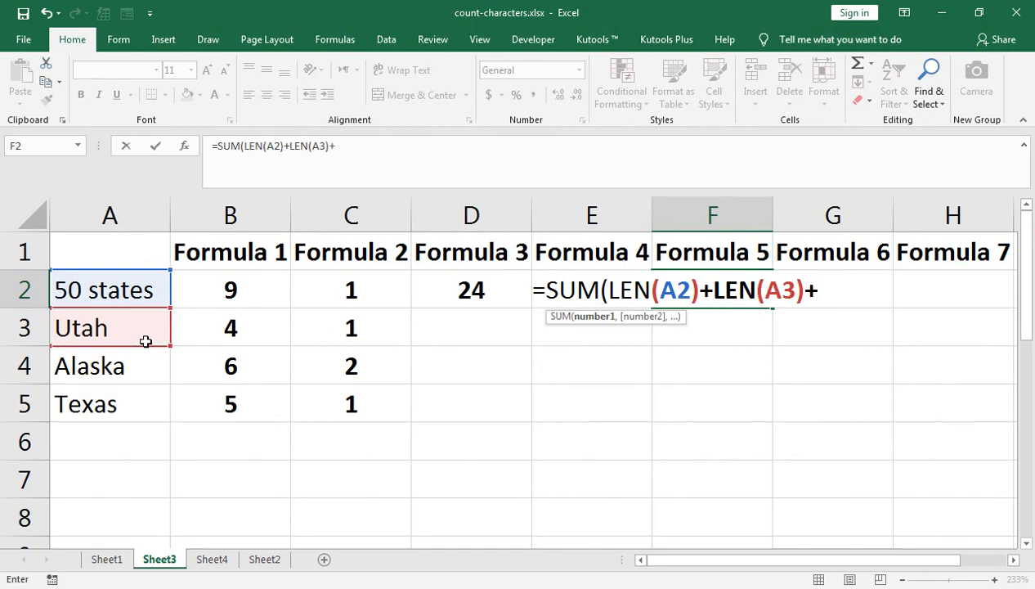
text(+LEN()
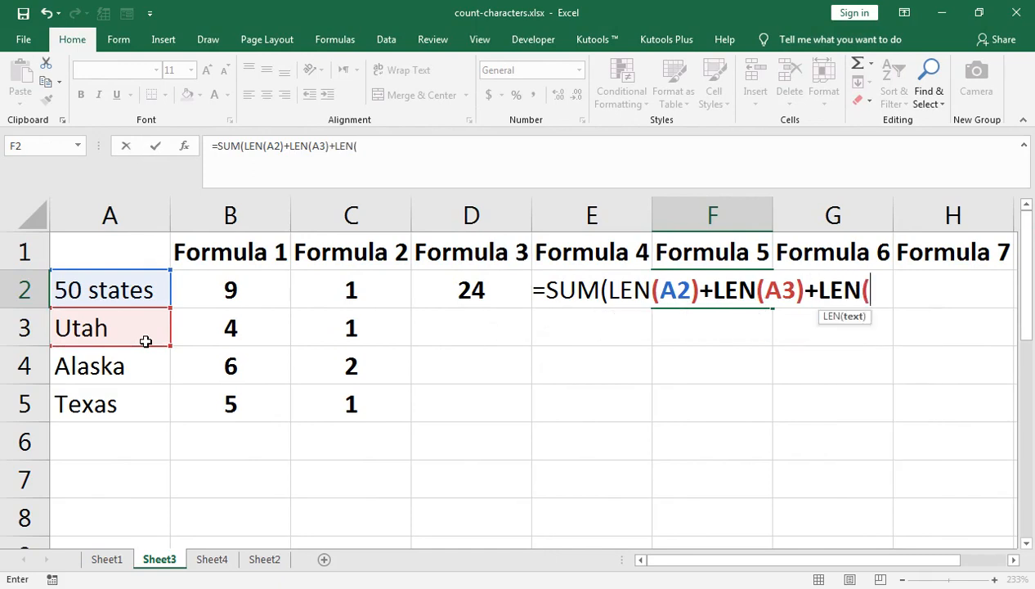
click(123, 349)
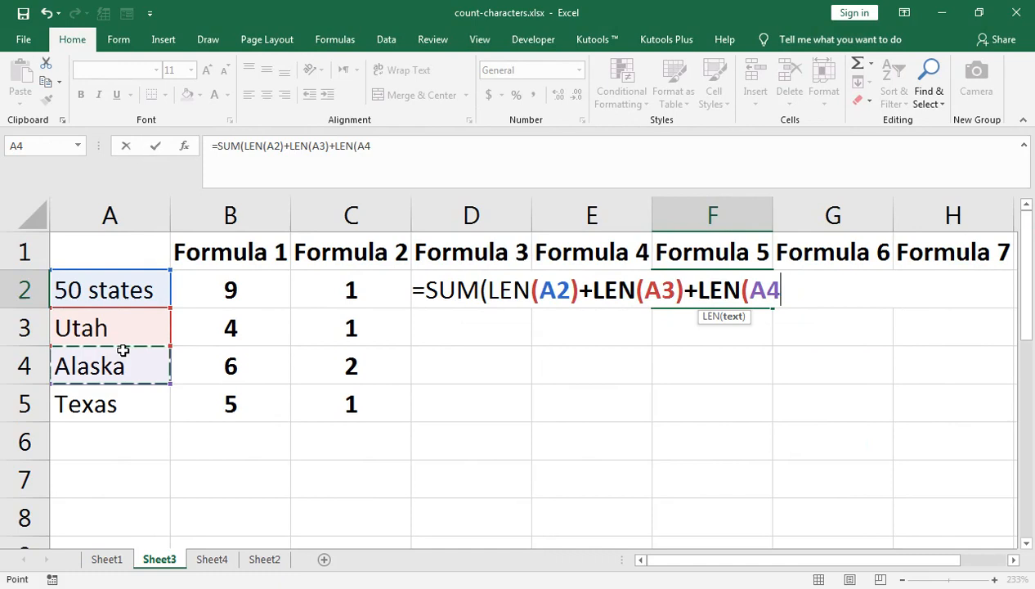
text()+LEN()
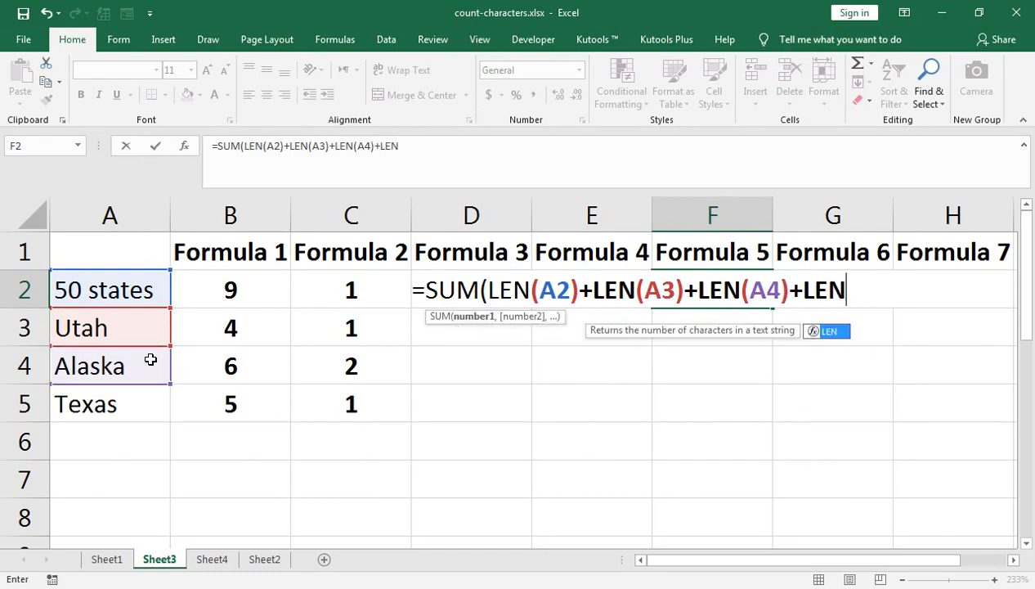
- Complete the F2 formula with +LEN(A5), giving =SUM(LEN(A2)+LEN(A3)+LEN(A4)+LEN(A5))
click(82, 396)
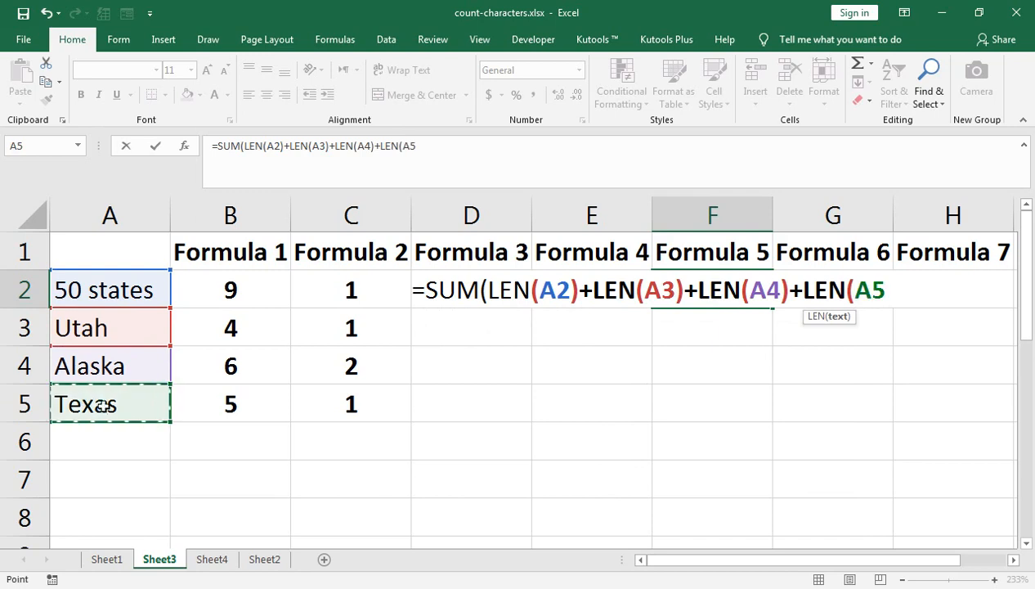
text())))
key(Return)
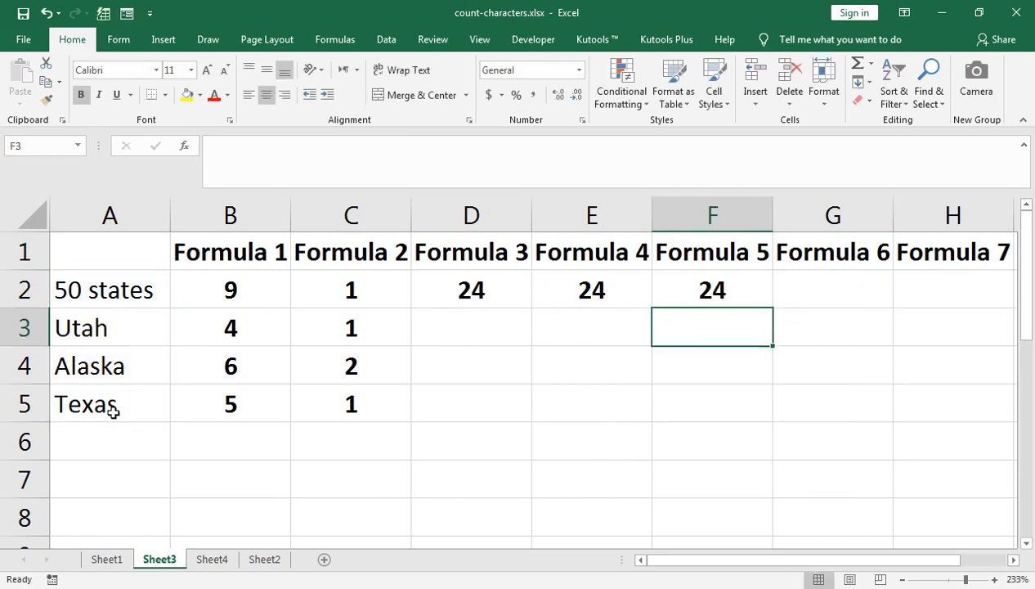
- Compare the Formula 3, Formula 4 and Formula 5 entries in cells D2, E2 and F2
key(Up)
key(Left)
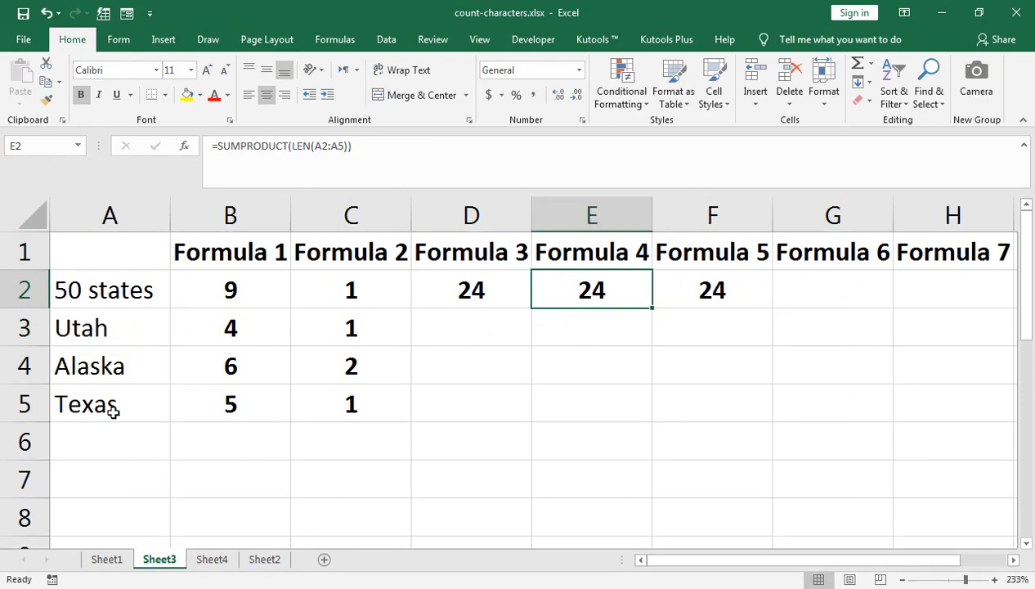
key(Left)
key(Right)
key(Right)
key(Left)
key(Right)
key(Right)
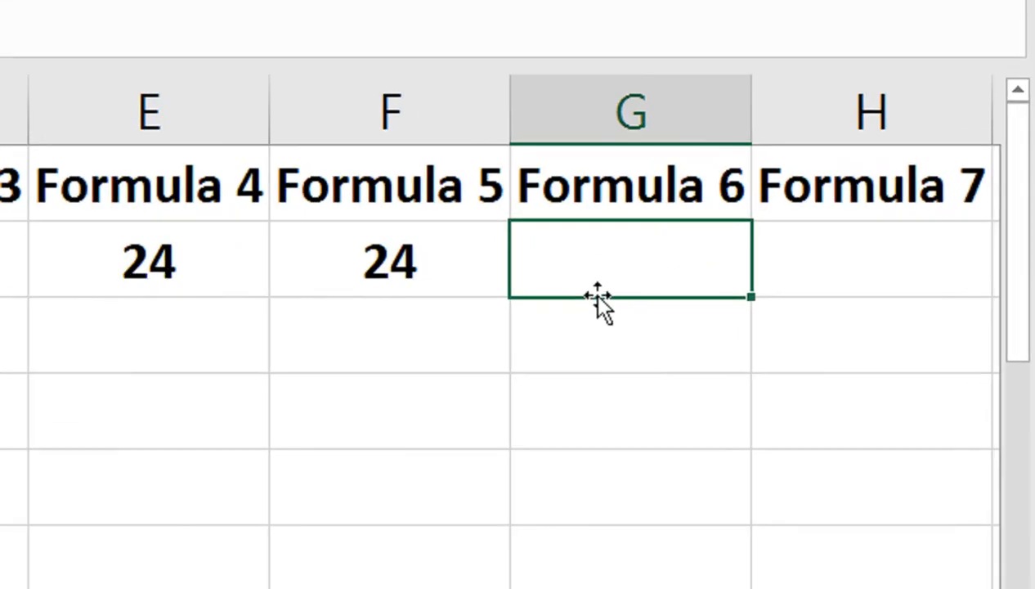
- Begin the Formula 6 entry in cell G2 with =SUM(LEN(A2:A5)
text(=SUM()
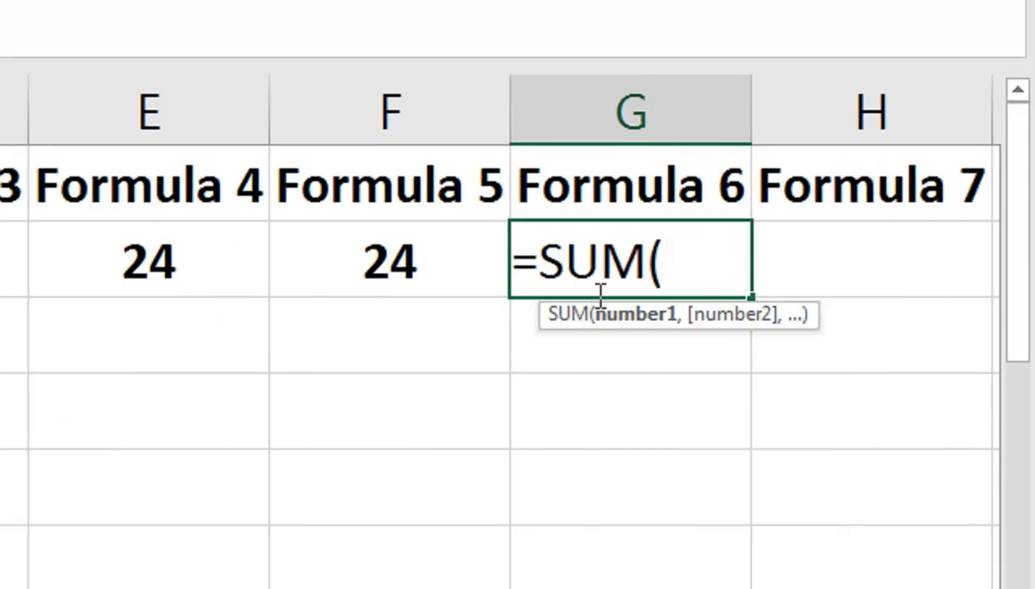
text(LEN()
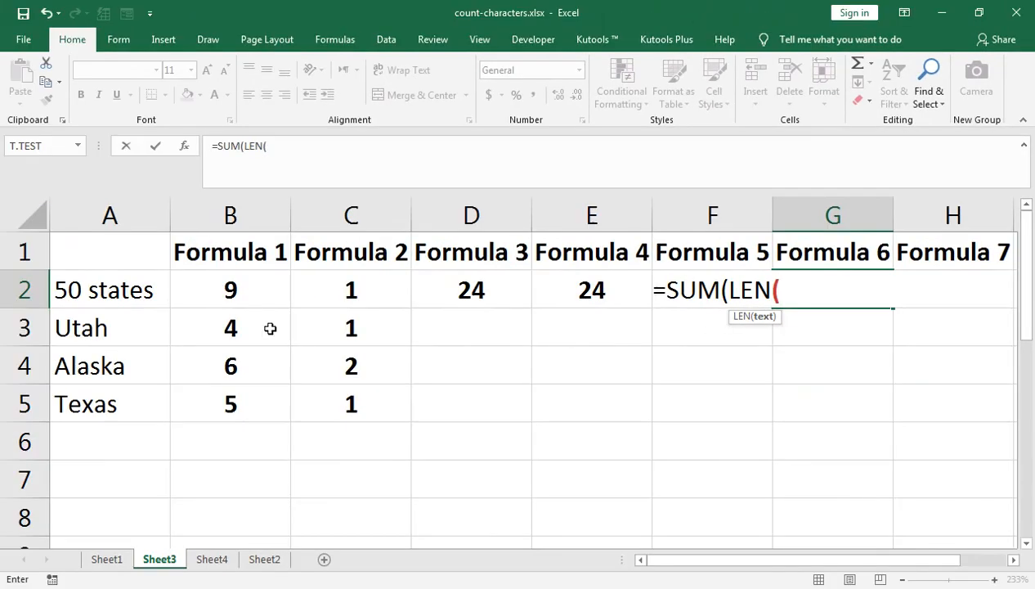
click(135, 312)
click(132, 296)
key(shift+Down)
key(shift+Down)
key(shift+Down)
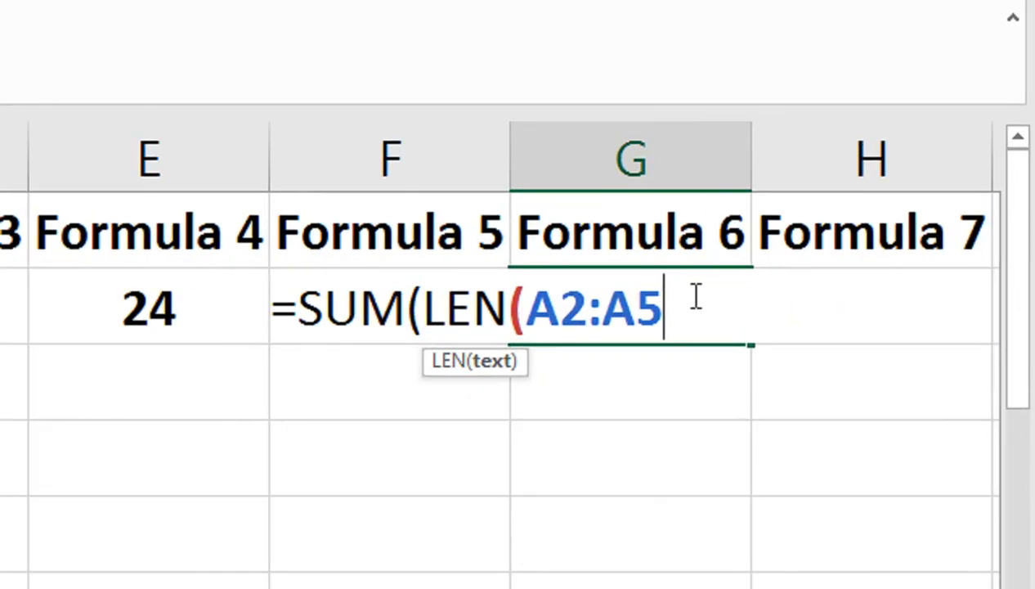
text())
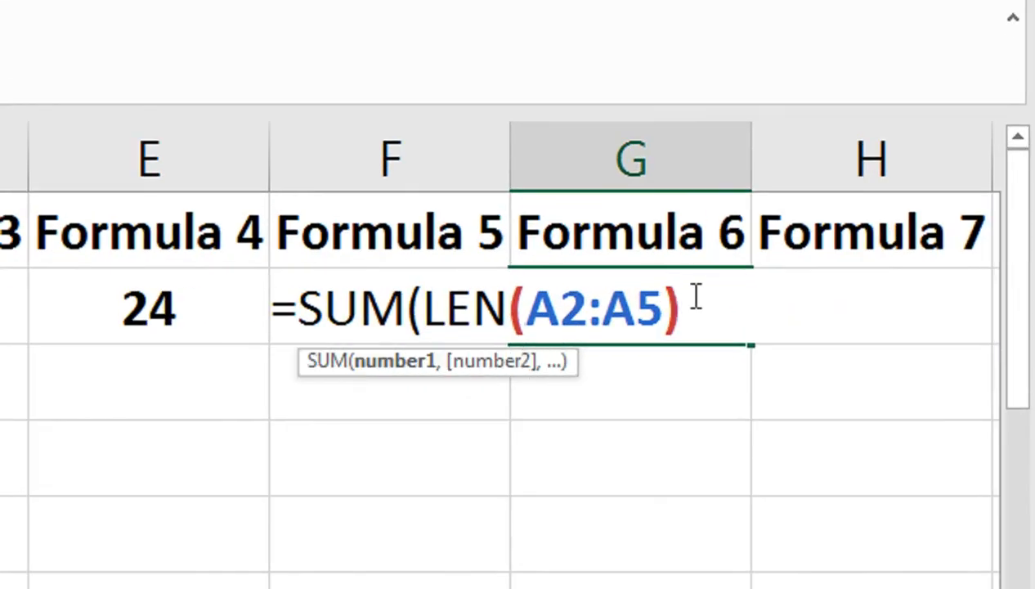
text(-L)
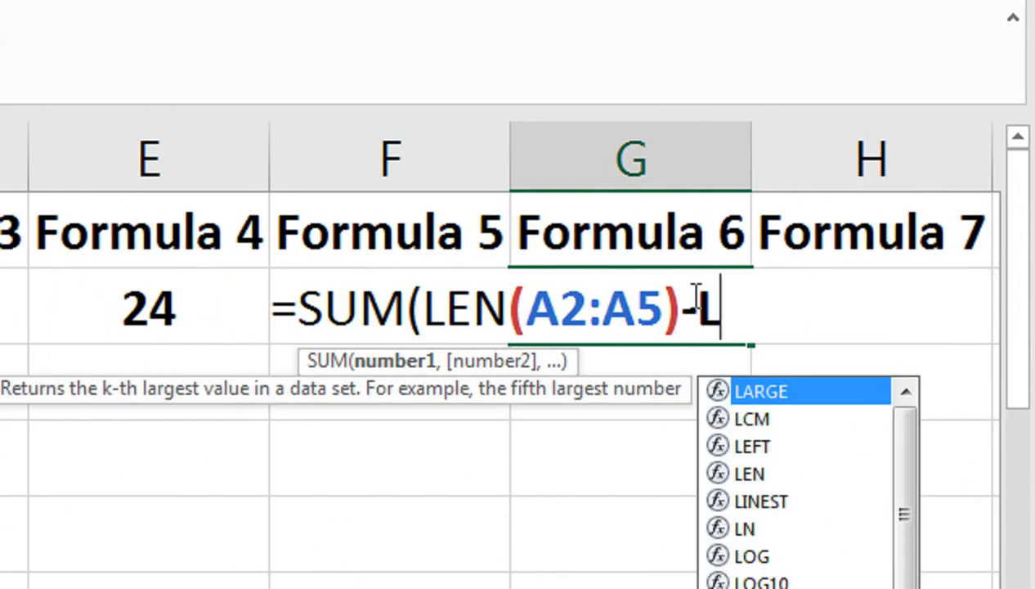
text(EN(SUB)
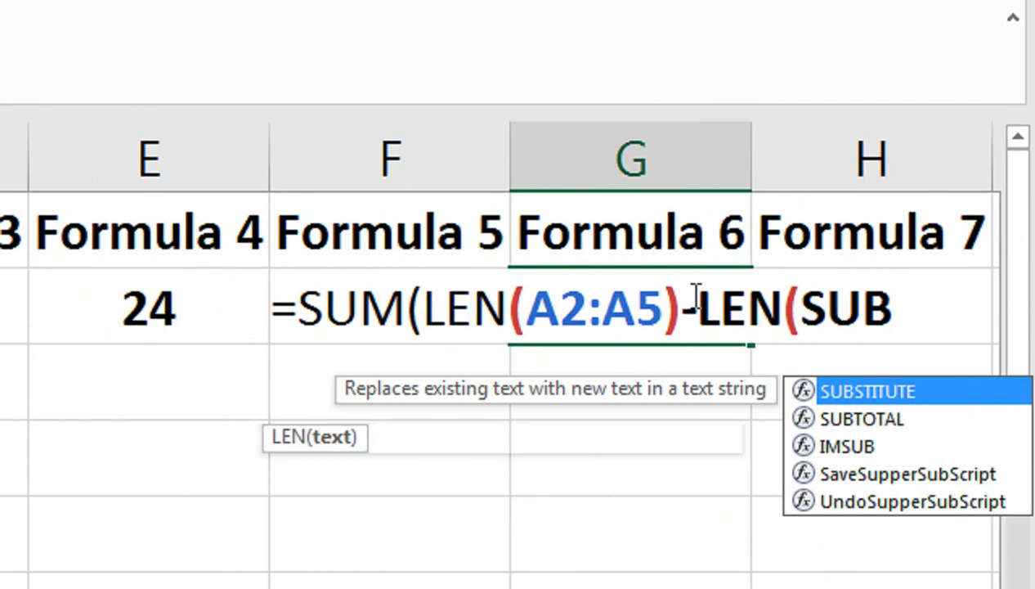
- Extend the G2 formula with -LEN(SUBSTITUTE(A2:A5
key(Tab)
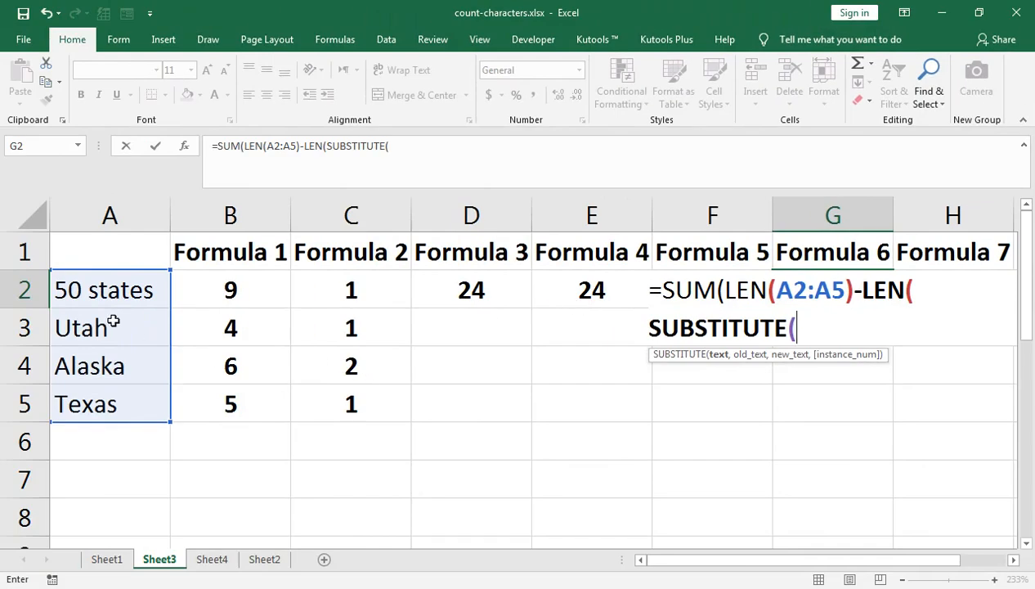
drag(112, 291, 215, 303)
key(shift+Down)
key(shift+Down)
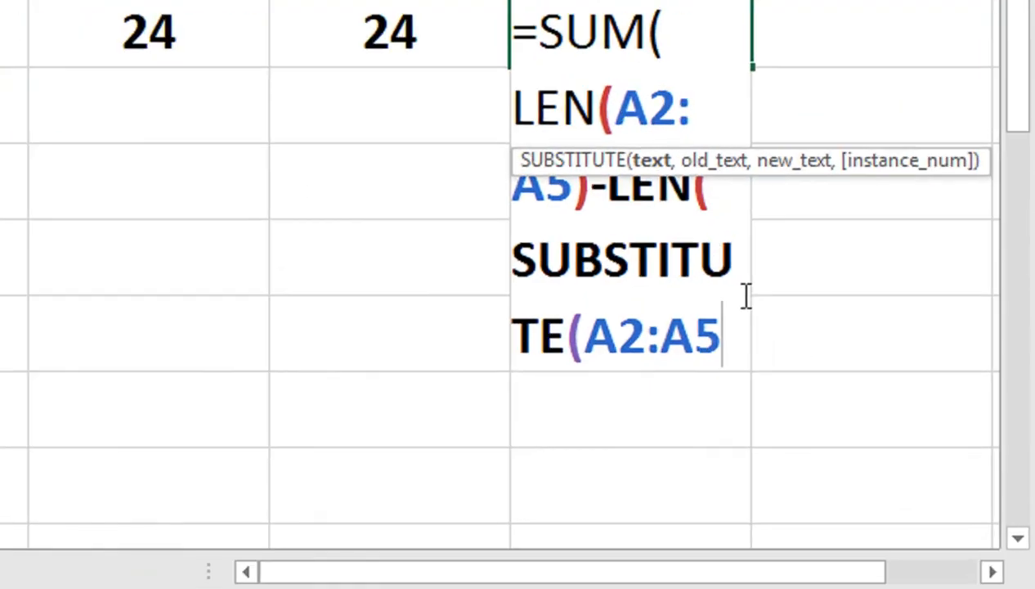
- Complete the G2 formula with ,"a",""))) and enter it as an array formula
text(,"A)
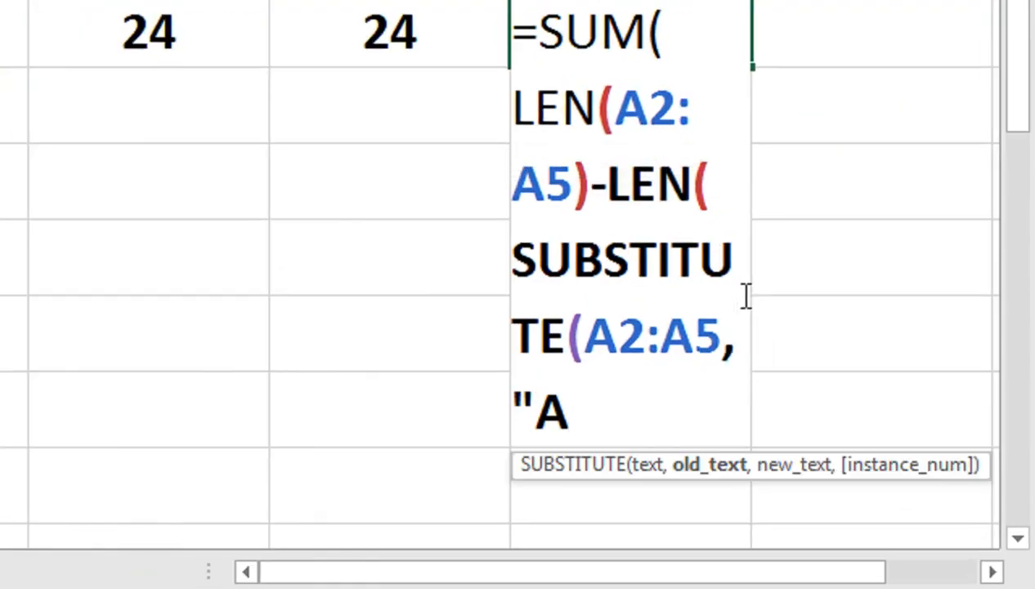
key(BackSpace)
text(a",)
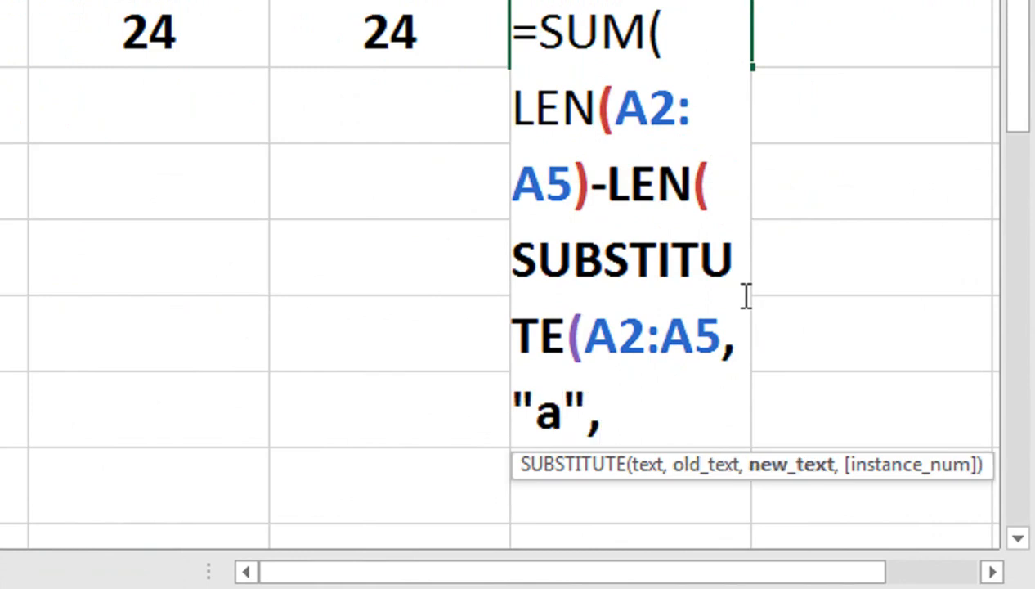
text("")))
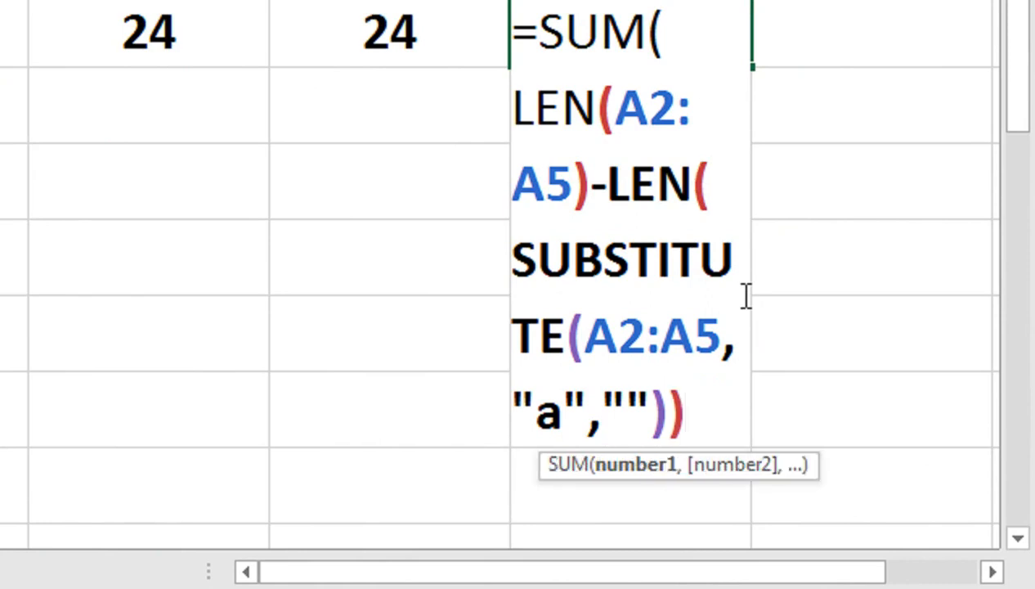
text())
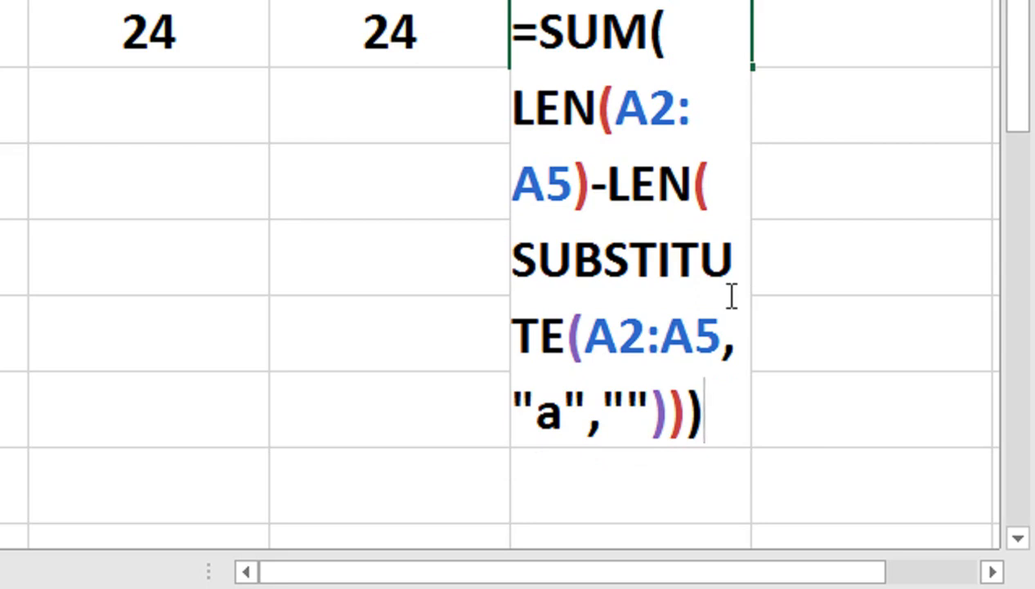
key(ctrl+shift+Return)
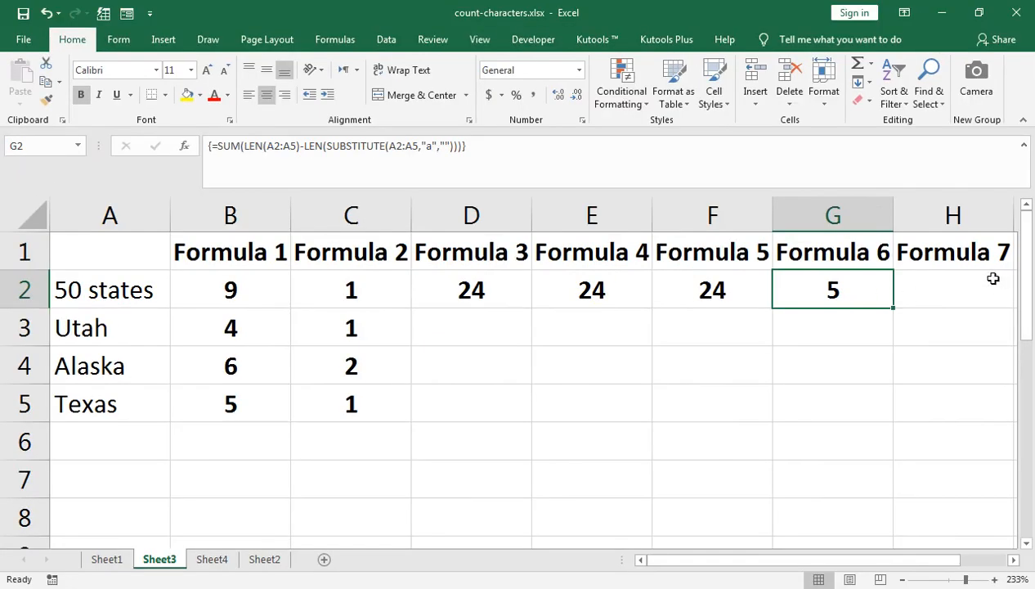
double_click(943, 298)
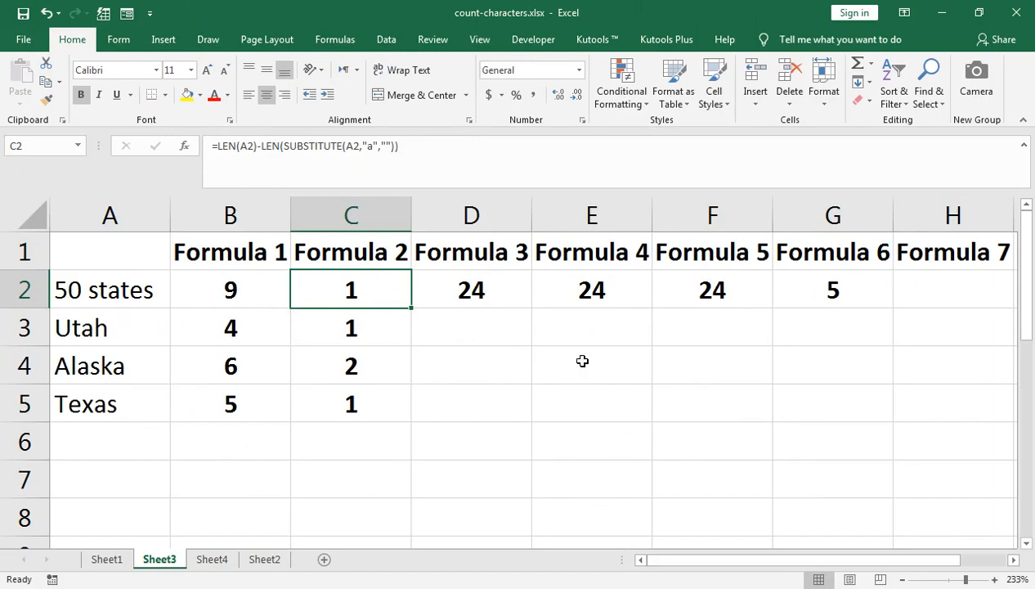
- On Sheet4, begin the formula in cell B1 with =LEN(A1)-LEN(SUBSTITUTE(
click(208, 558)
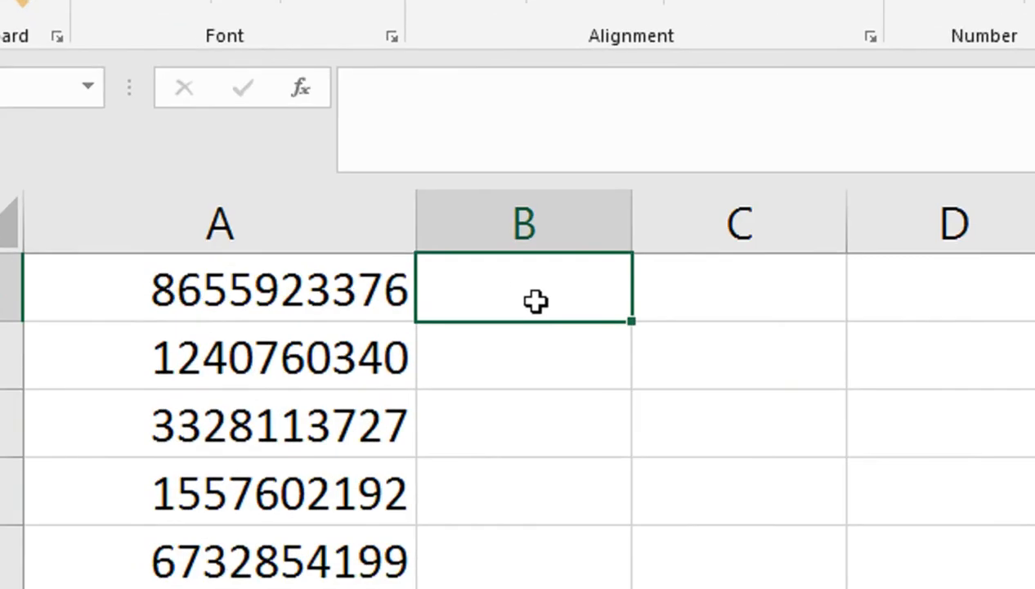
text(=)
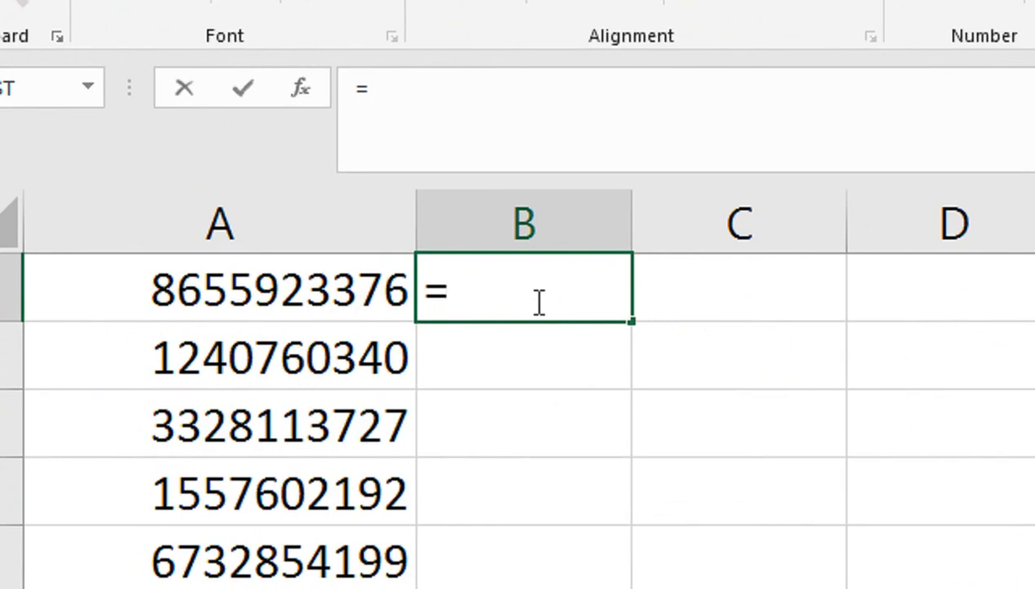
text(LEN()
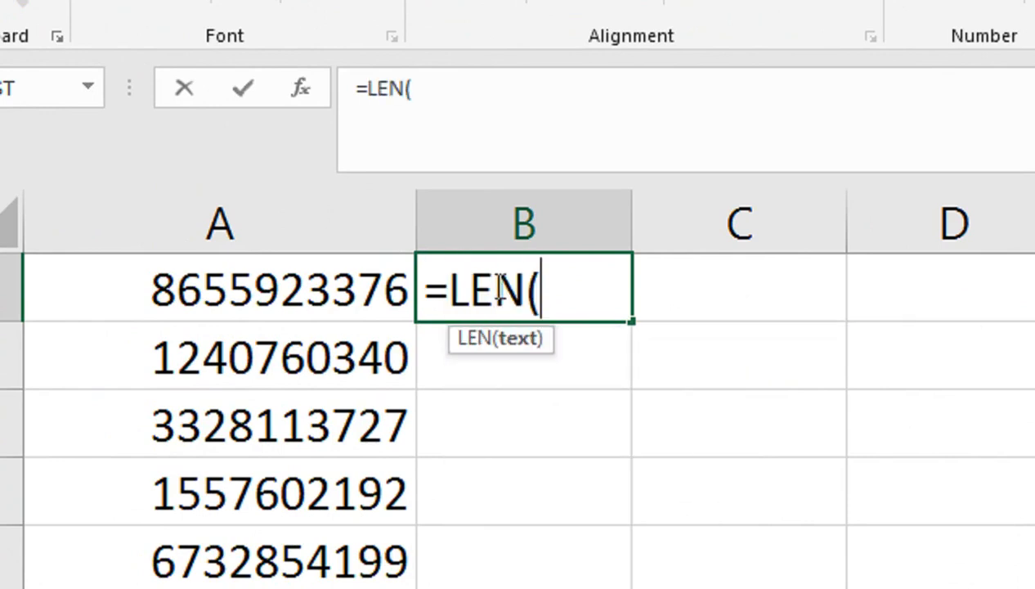
key(Left)
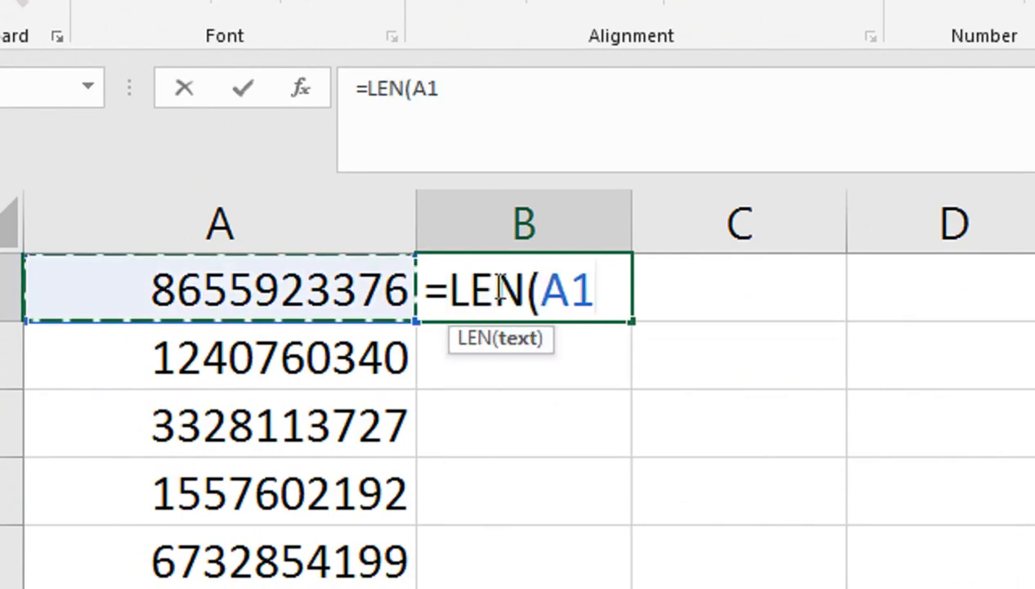
text())
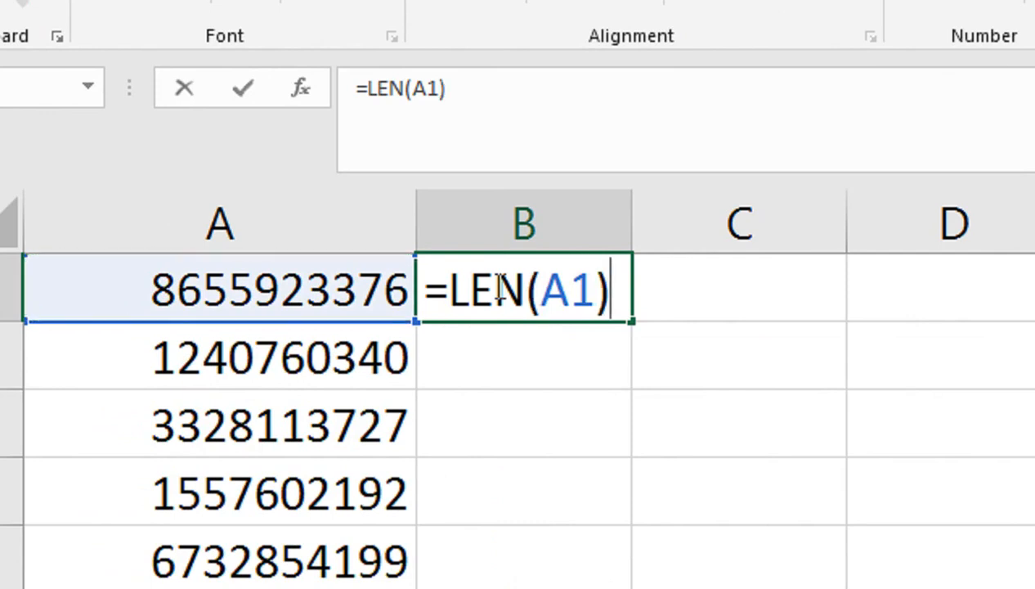
text(-L)
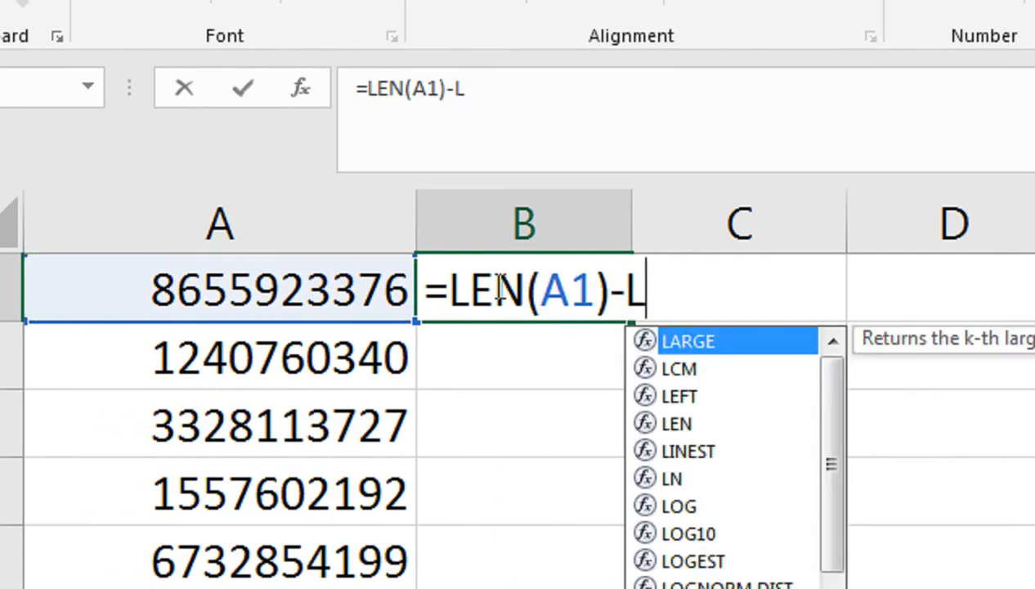
text(EN(SU)
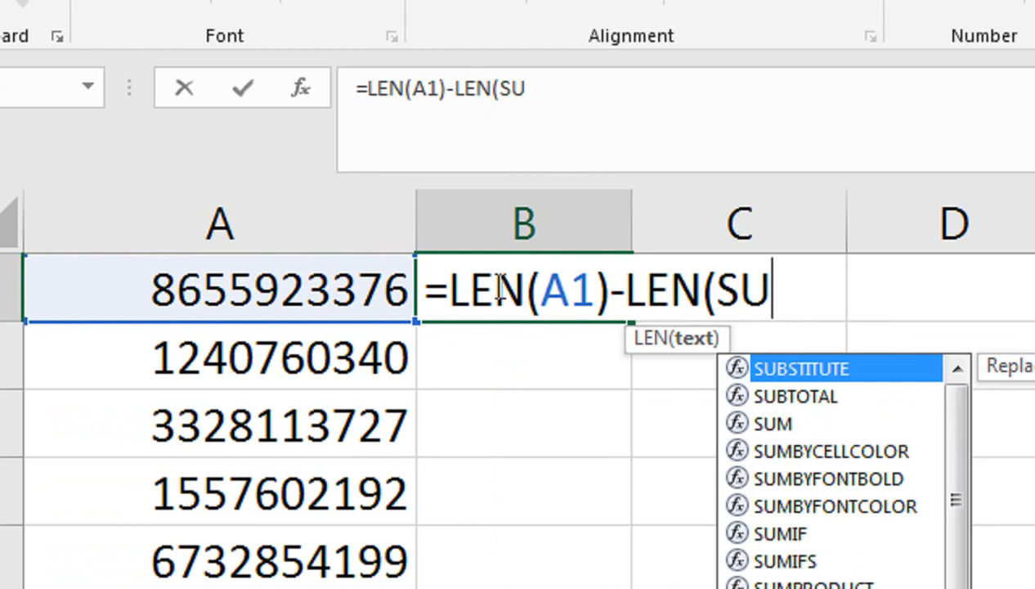
text(B)
key(Tab)
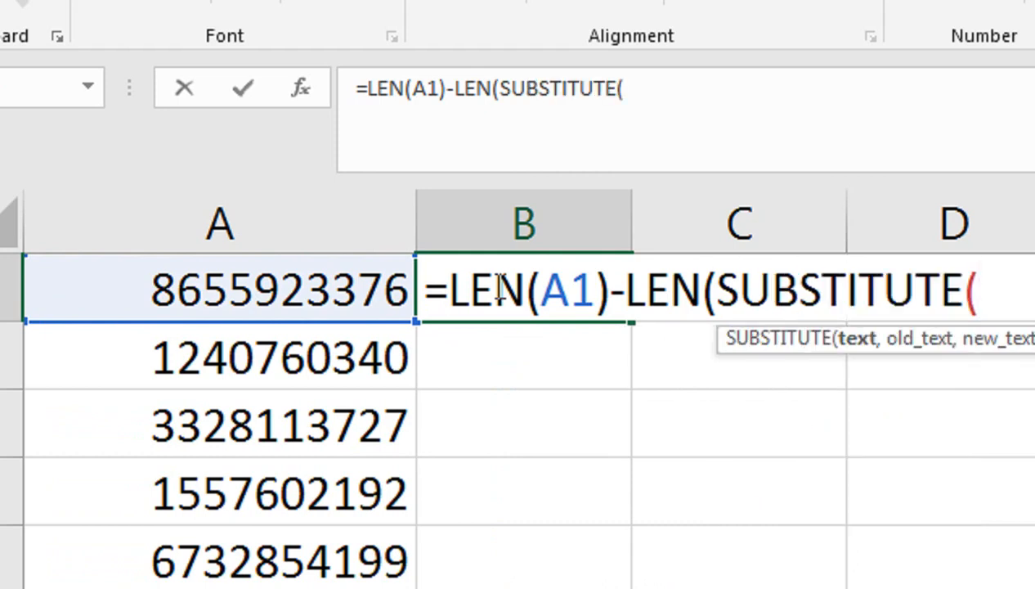
- Complete the B1 formula as =LEN(A1)-LEN(SUBSTITUTE(A1,"0","")), accepting the proposed closing-parenthesis correction
key(Left)
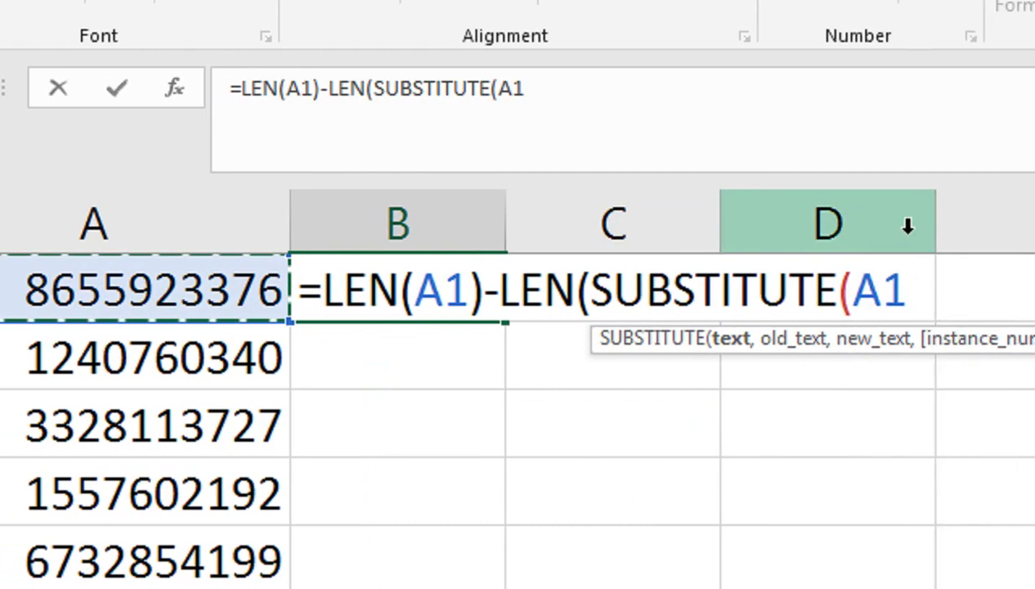
text(,"0")
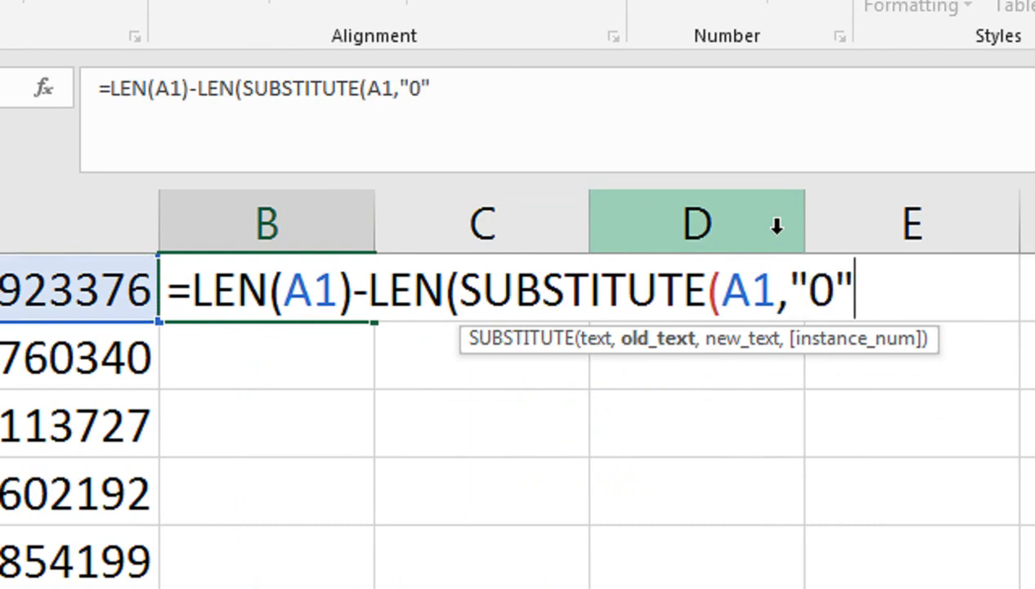
text(,""))
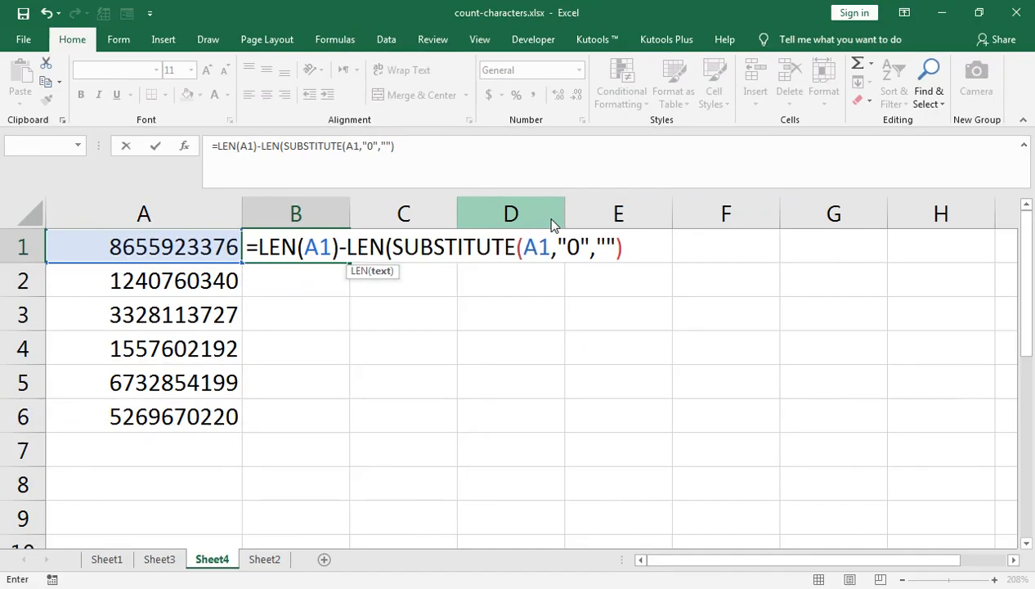
key(Return)
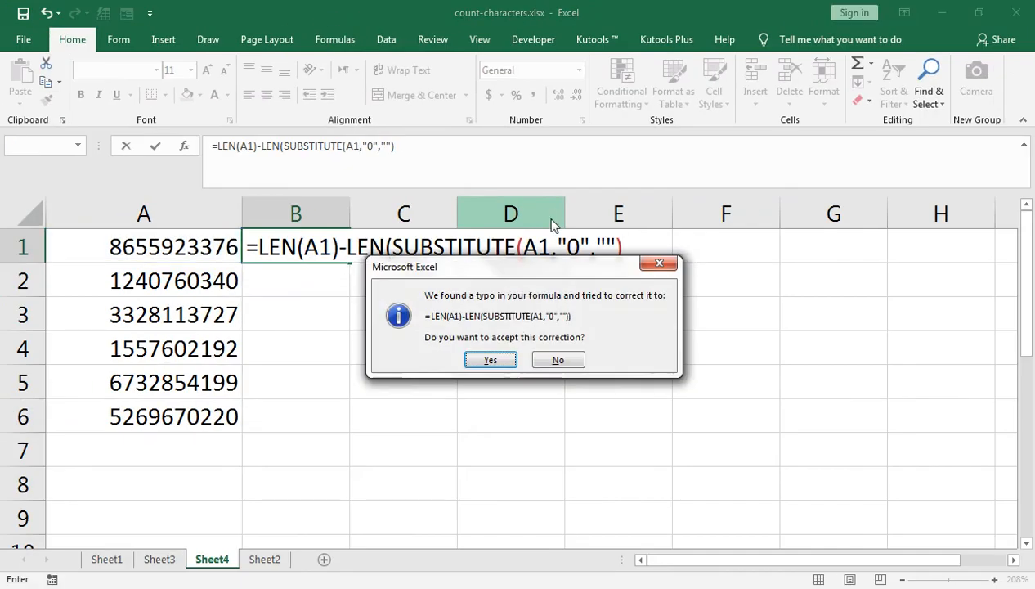
click(503, 361)
- Fill the B1 formula down to B6 and centre the results in the cells
click(315, 241)
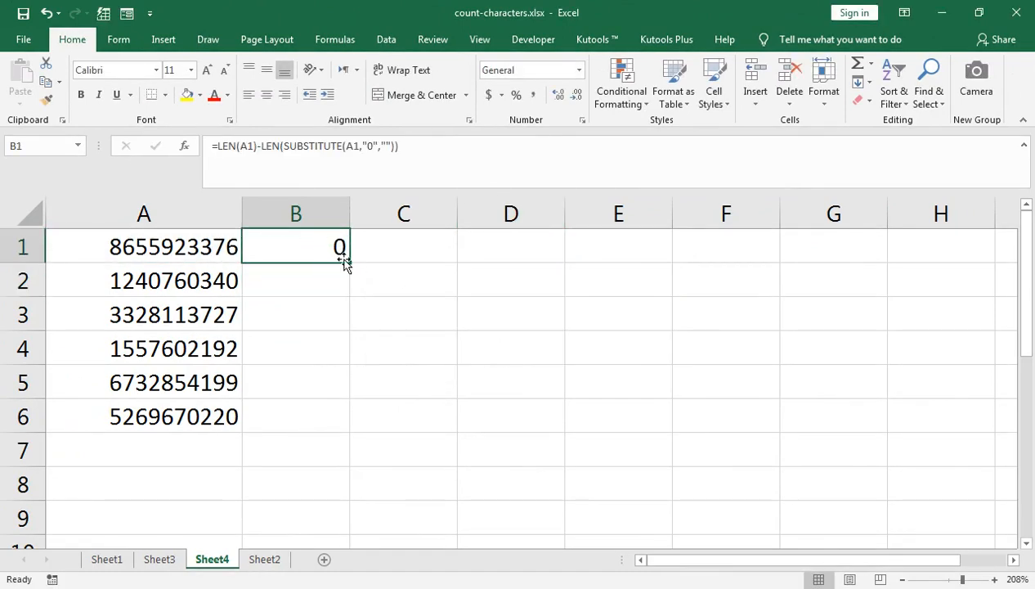
double_click(350, 265)
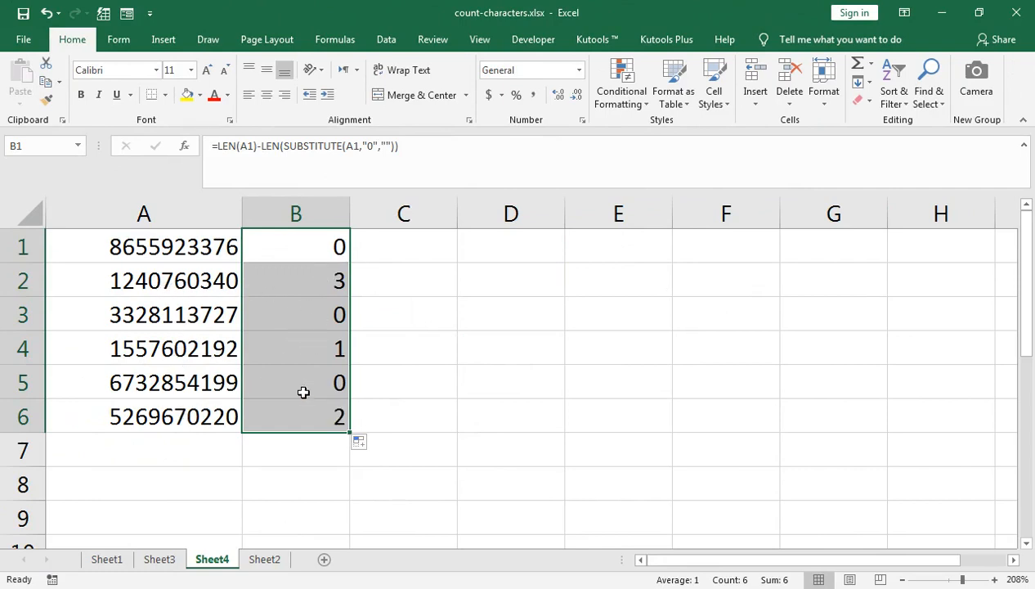
click(267, 95)
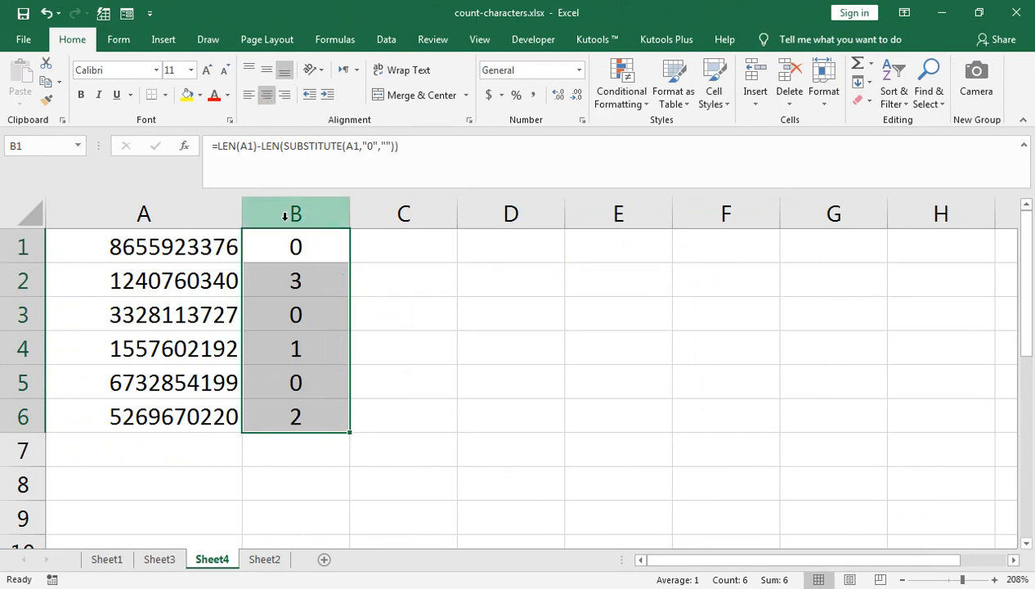
key(ctrl+q)
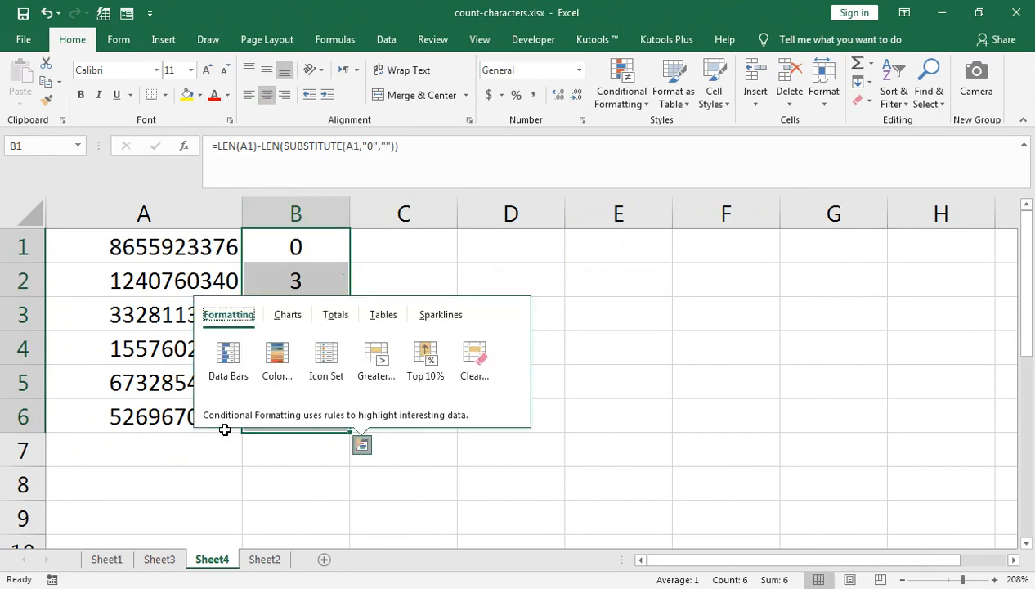
click(144, 365)
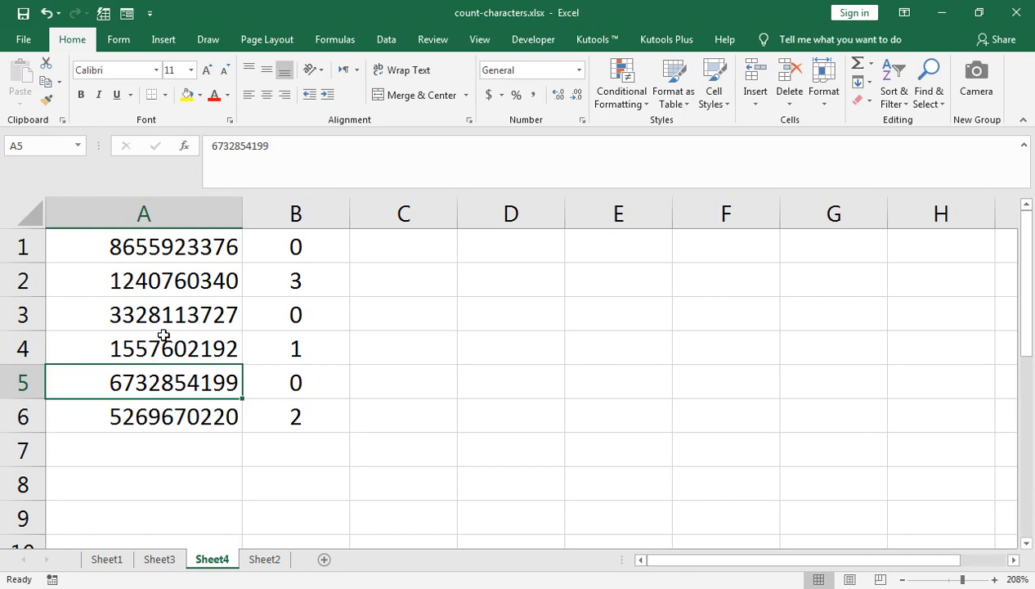
- On Sheet3, copy the texts in A2:A5 and paste them into A10:A13
click(159, 560)
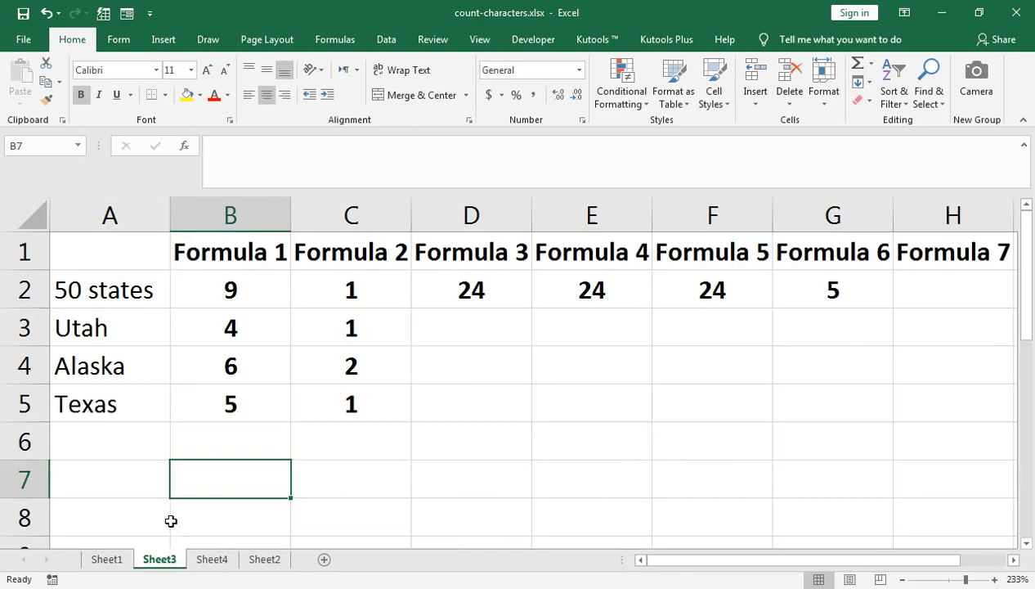
click(124, 289)
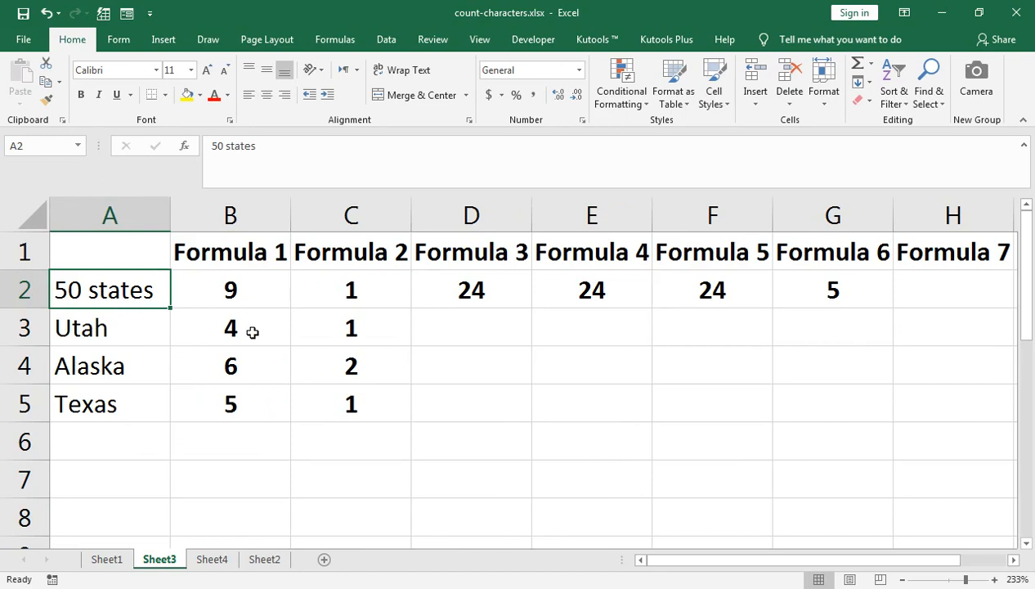
key(shift+Down)
key(shift+Down)
key(shift+Down)
key(ctrl+c)
key(Down)
key(Down)
key(Down)
key(Down)
key(Down)
key(Down)
key(Down)
key(Down)
key(Down)
key(Down)
key(Down)
key(Down)
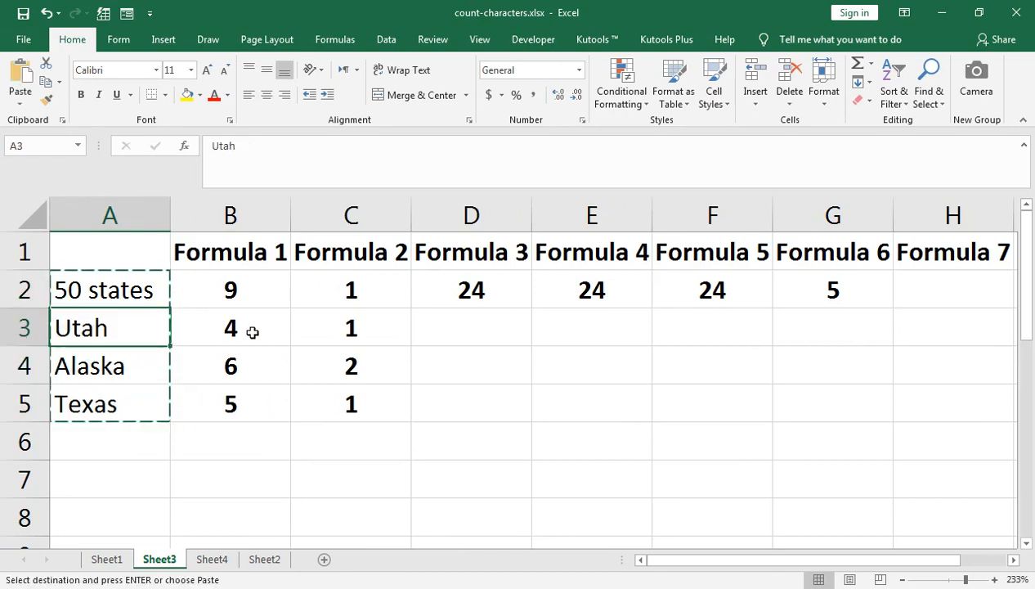
key(Down)
key(Up)
key(Up)
key(Up)
key(Up)
key(Up)
key(ctrl+v)
- Replace Alaska in cell A12 with the number 98
key(Down)
key(Down)
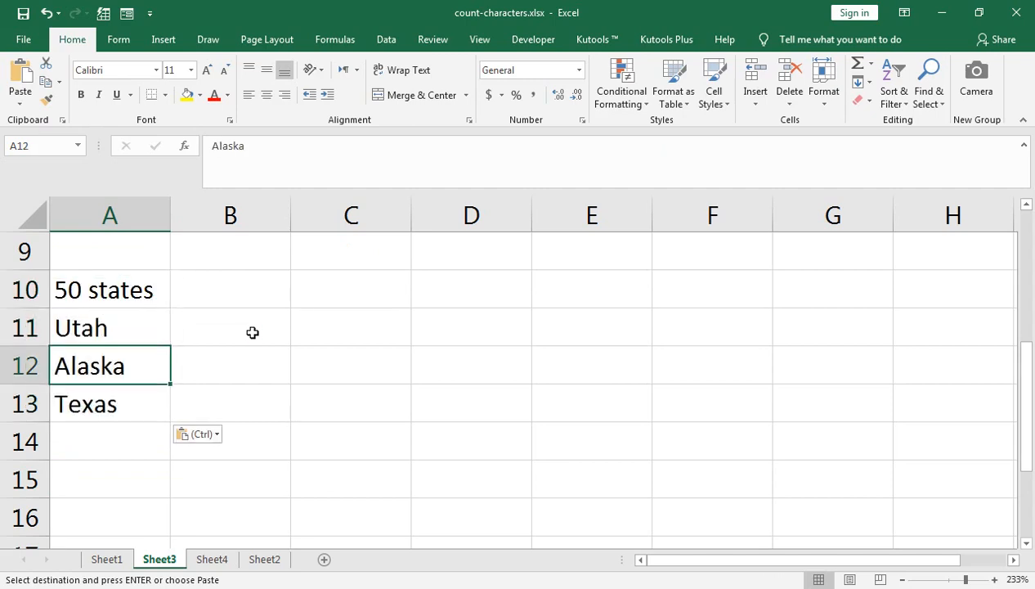
text(98)
key(Down)
key(Down)
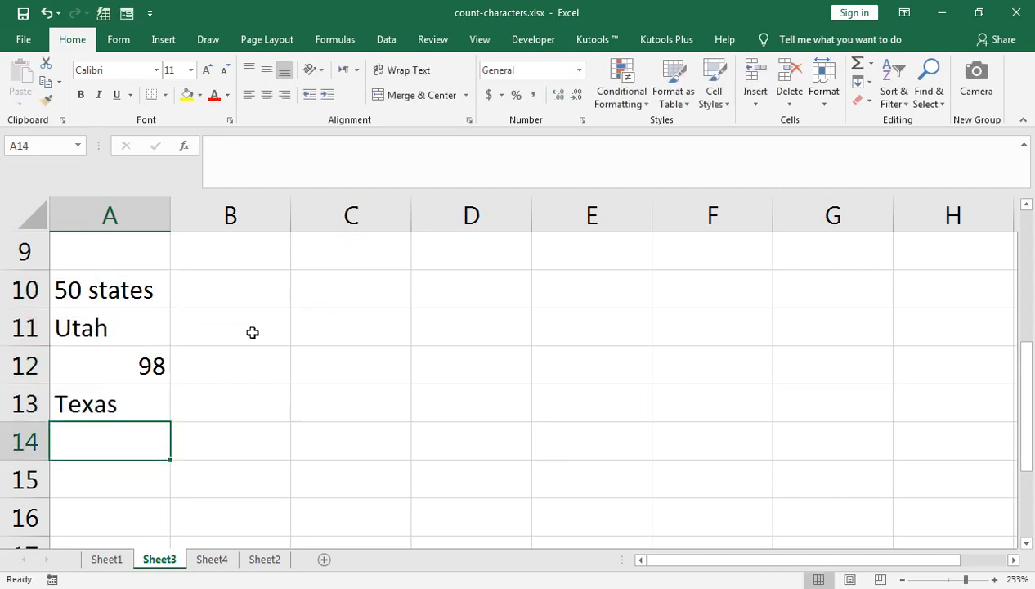
- Add ABC in cell A14 and 98 in cell A15, and select cell C14
text(ABC)
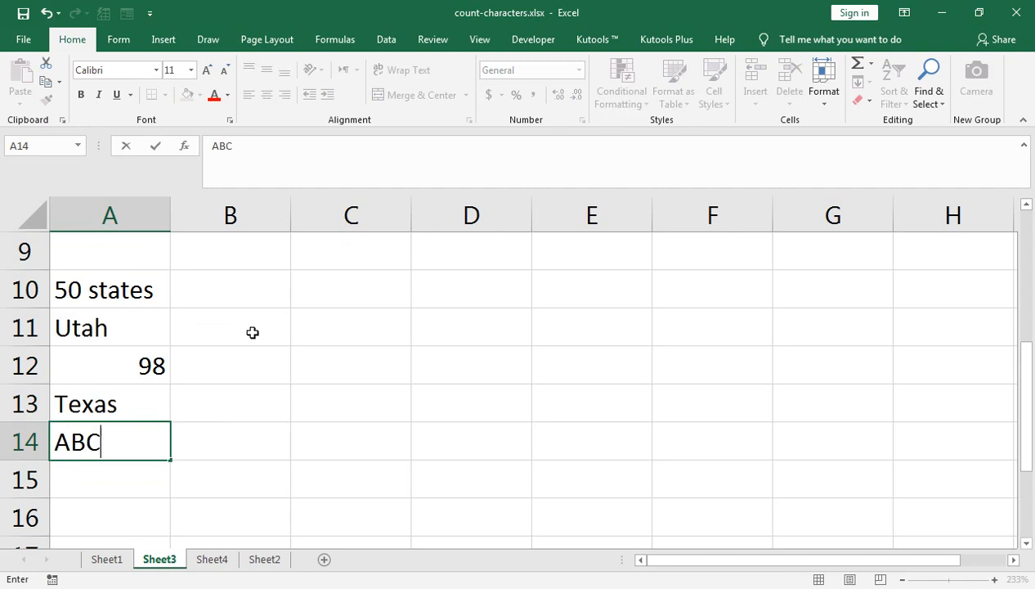
key(Return)
text(98)
key(Return)
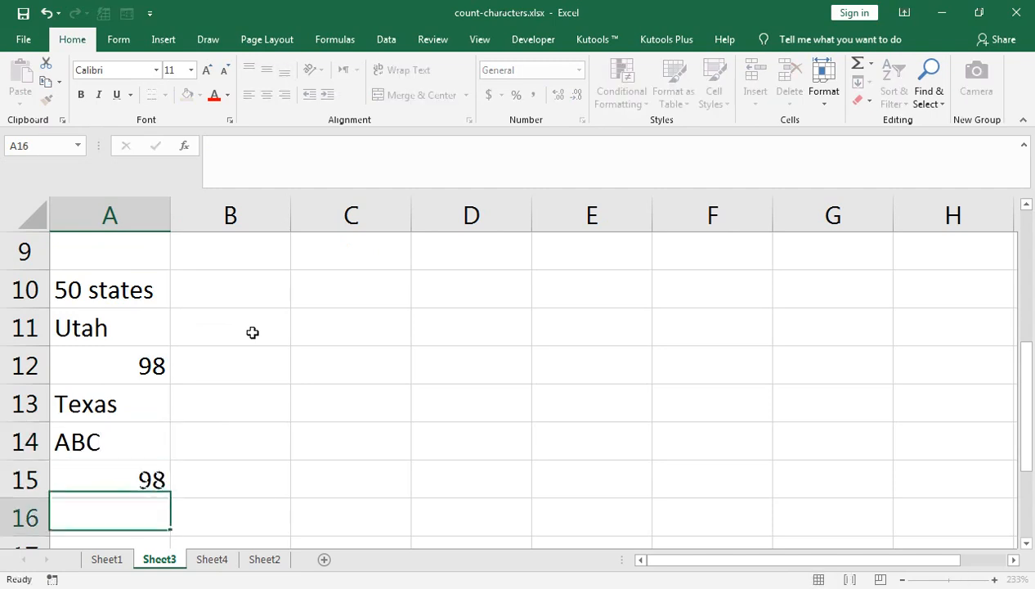
key(Up)
key(Right)
key(Right)
key(Up)
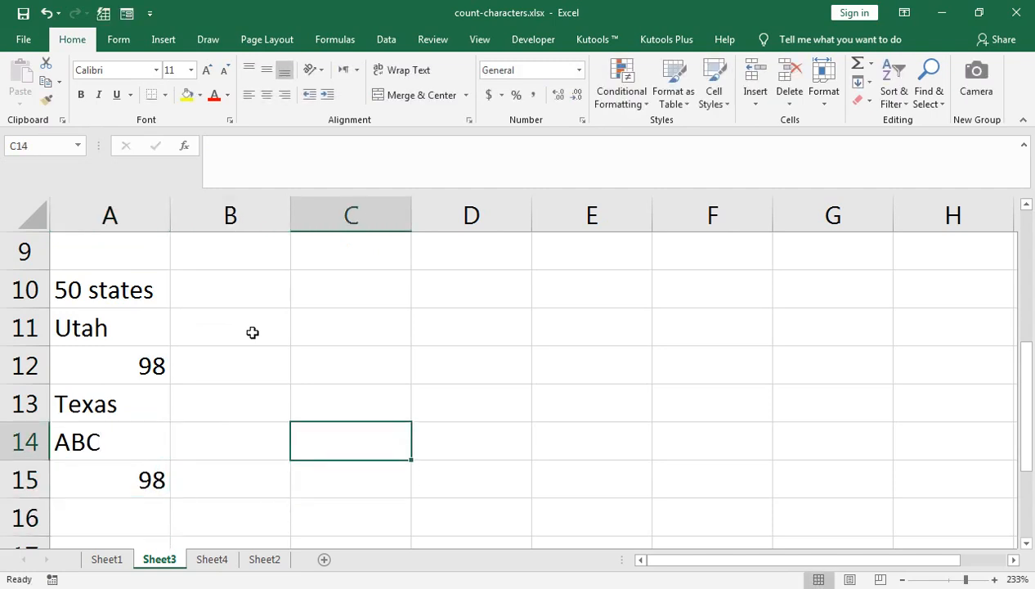
- In cell C11, enter the formula =COUNTIF(A10:A15,"*") to count the text entries in the range
key(Up)
key(Up)
key(Up)
key(Up)
key(Left)
key(Right)
key(Down)
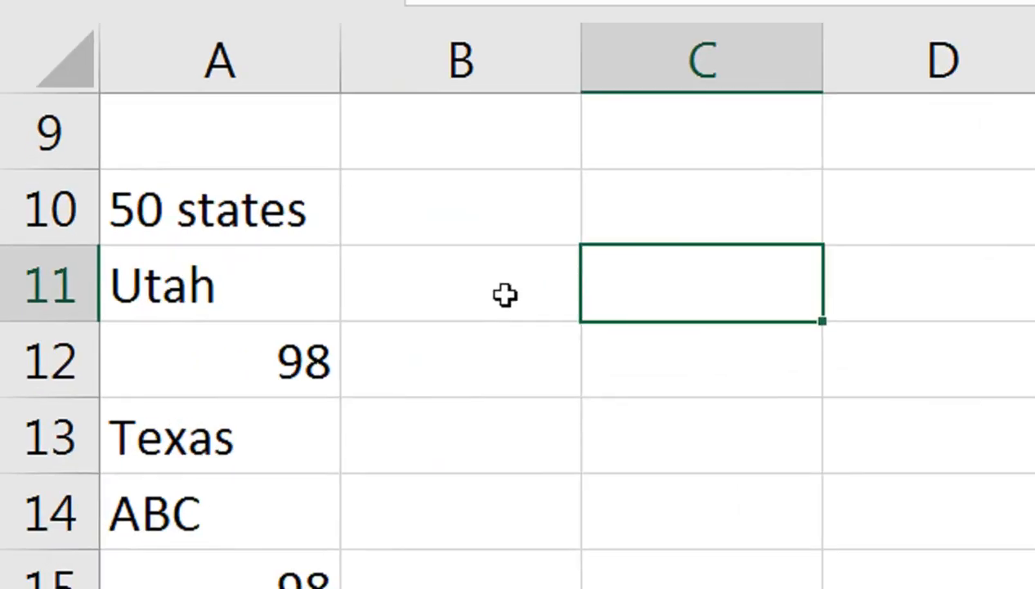
text(=)
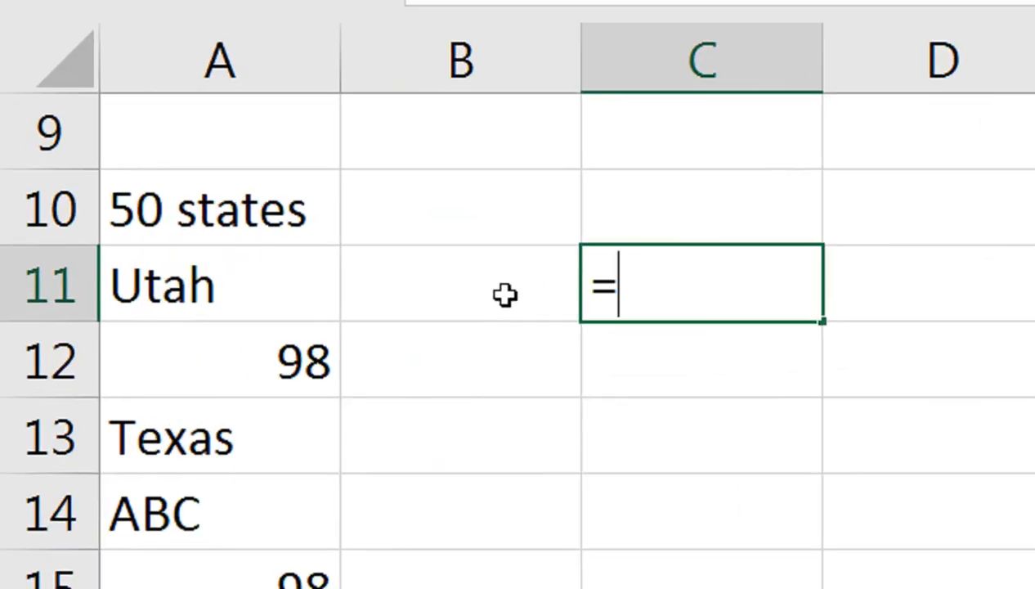
text(cOUNTIF)
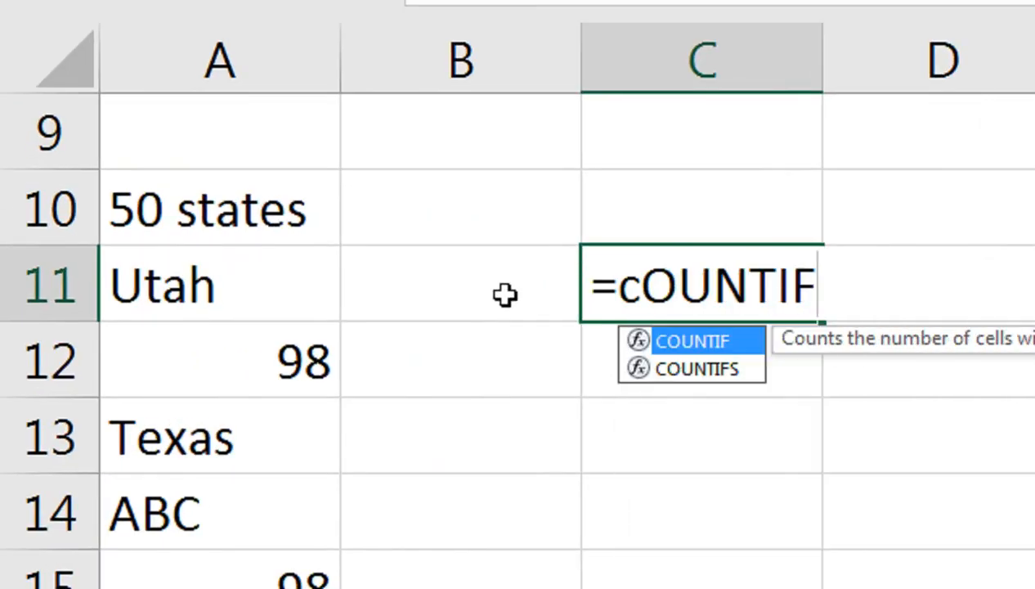
key(Tab)
key(Left)
key(Left)
key(Up)
key(shift+Down)
key(shift+Down)
key(shift+Down)
key(shift+Down)
key(shift+Down)
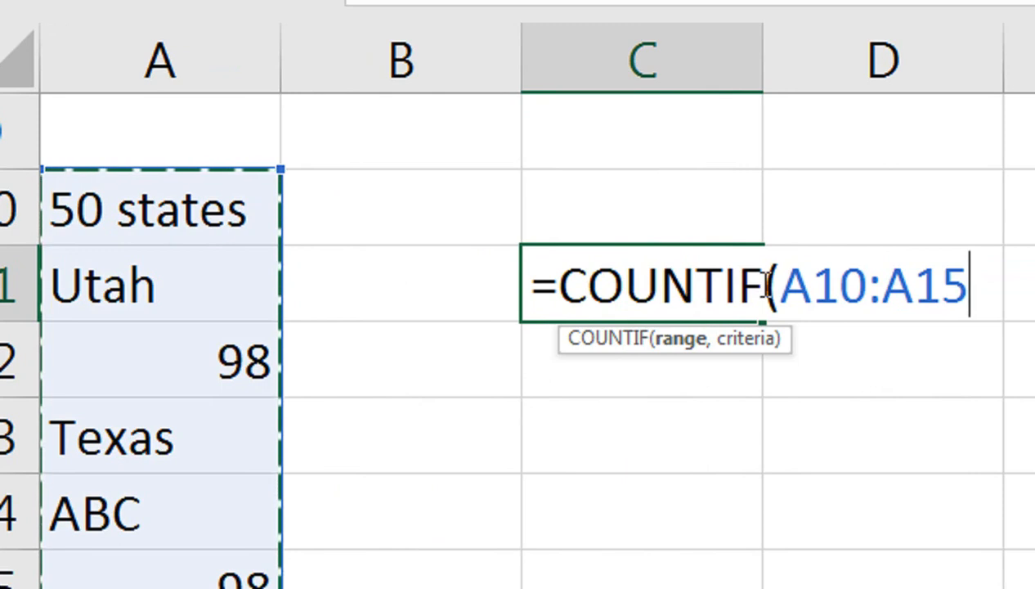
text(,")
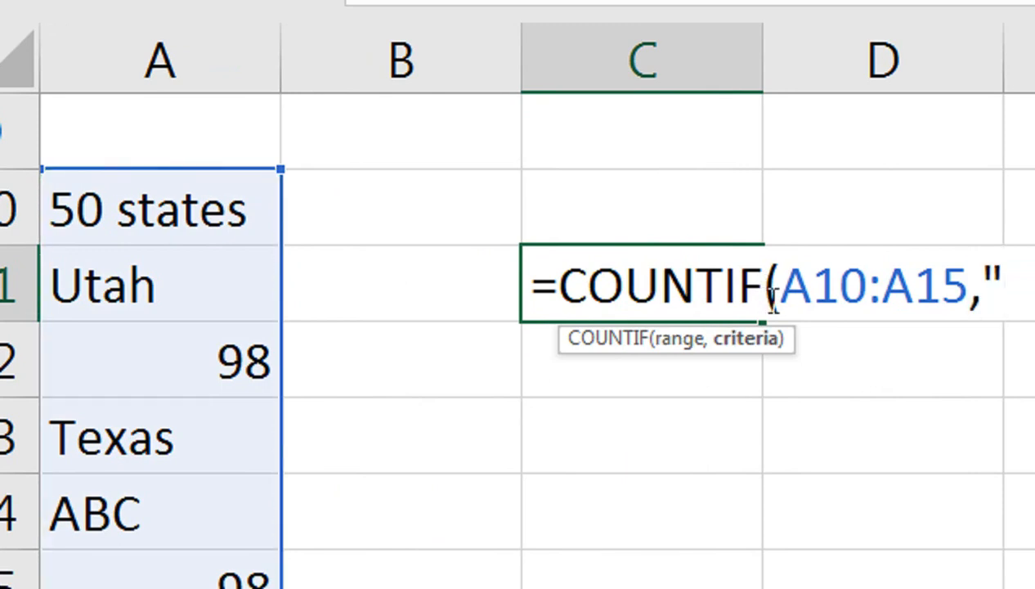
text(*)
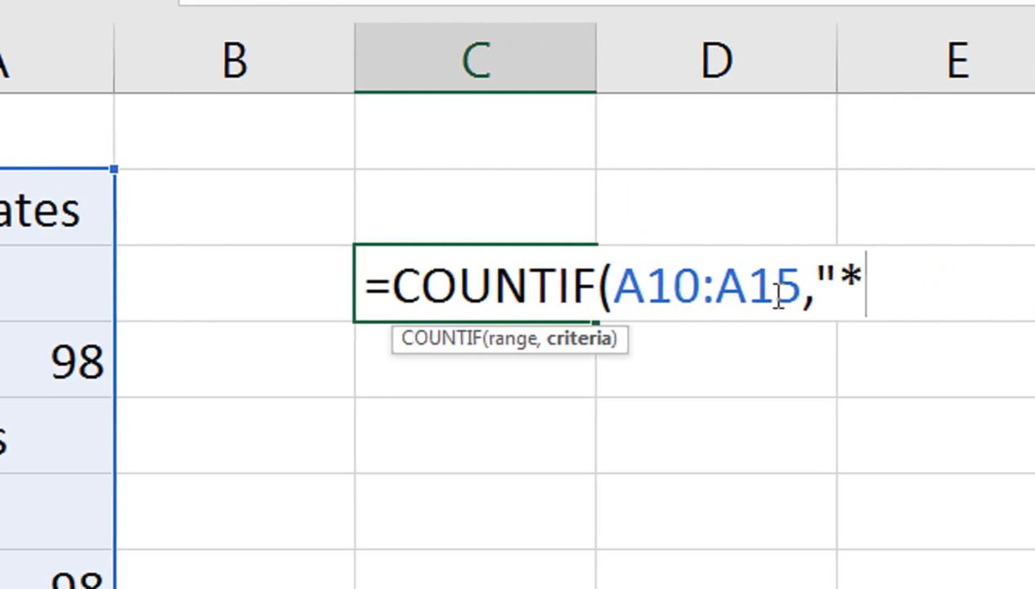
text("))
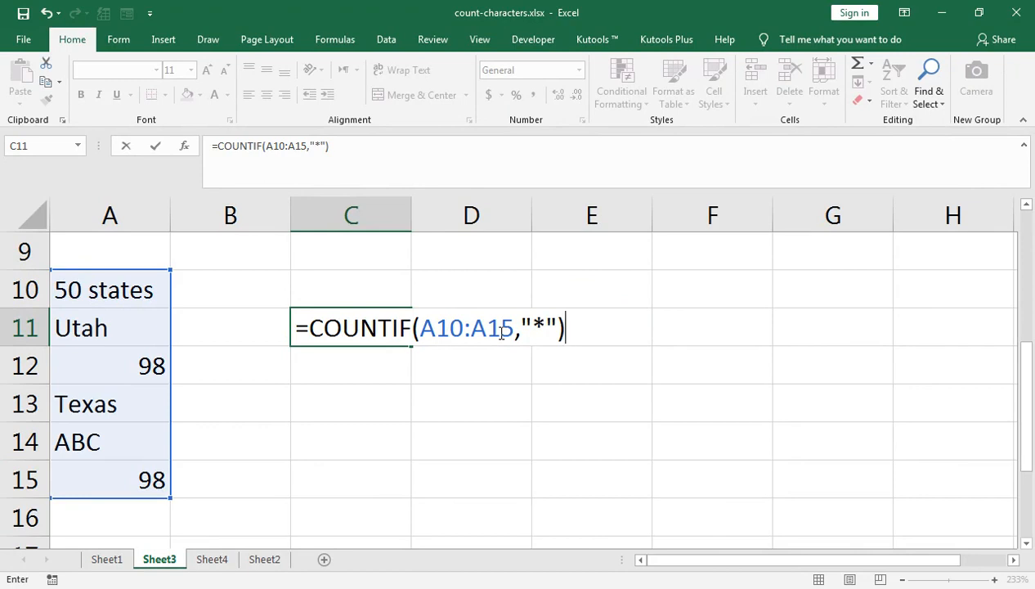
key(Return)
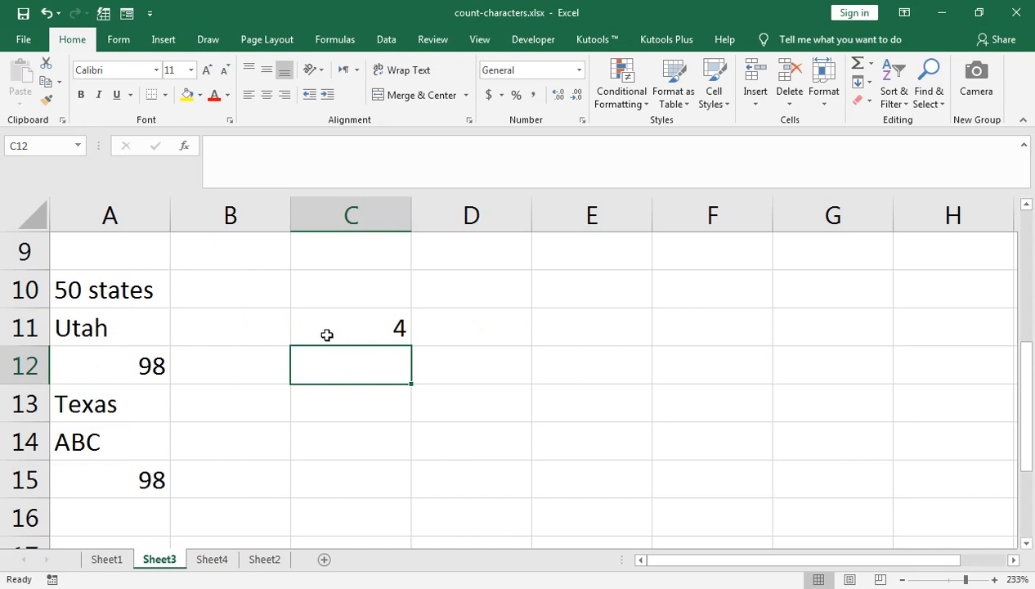
- Replace the content of cell A15 with XYZ and cell A14 with the number 45
click(107, 465)
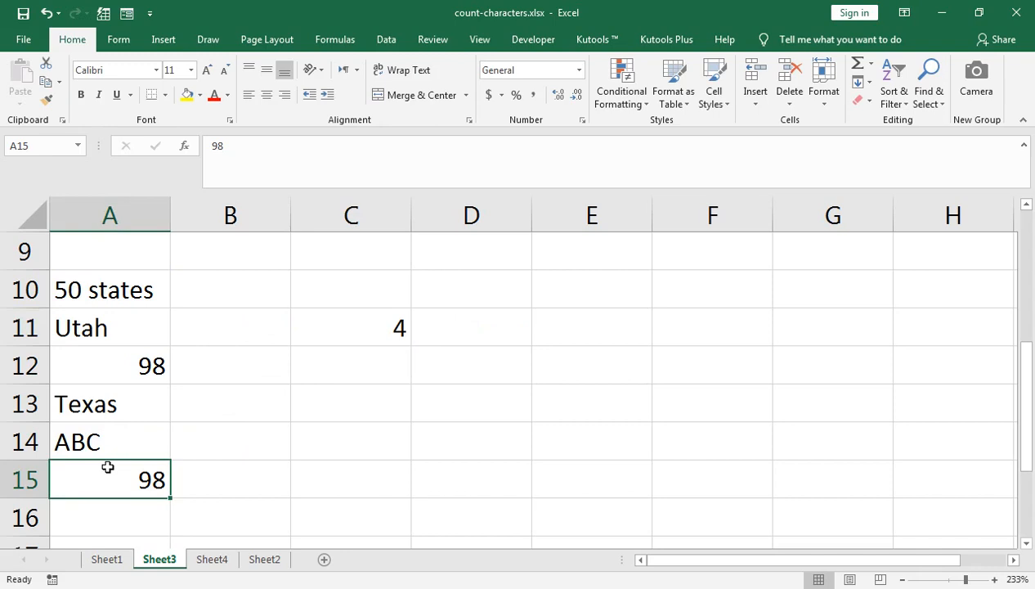
text(XYZ)
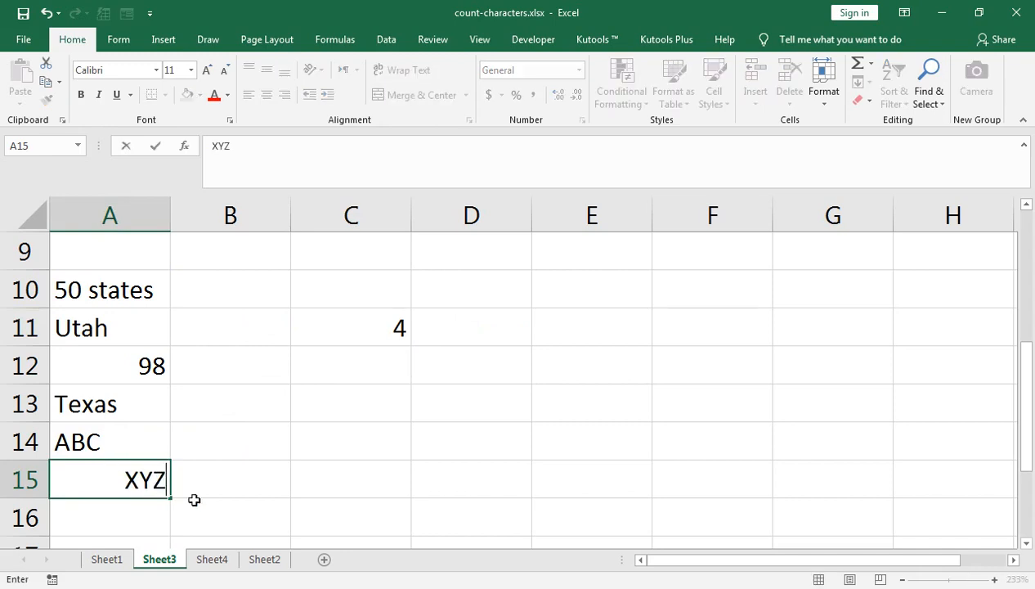
key(Return)
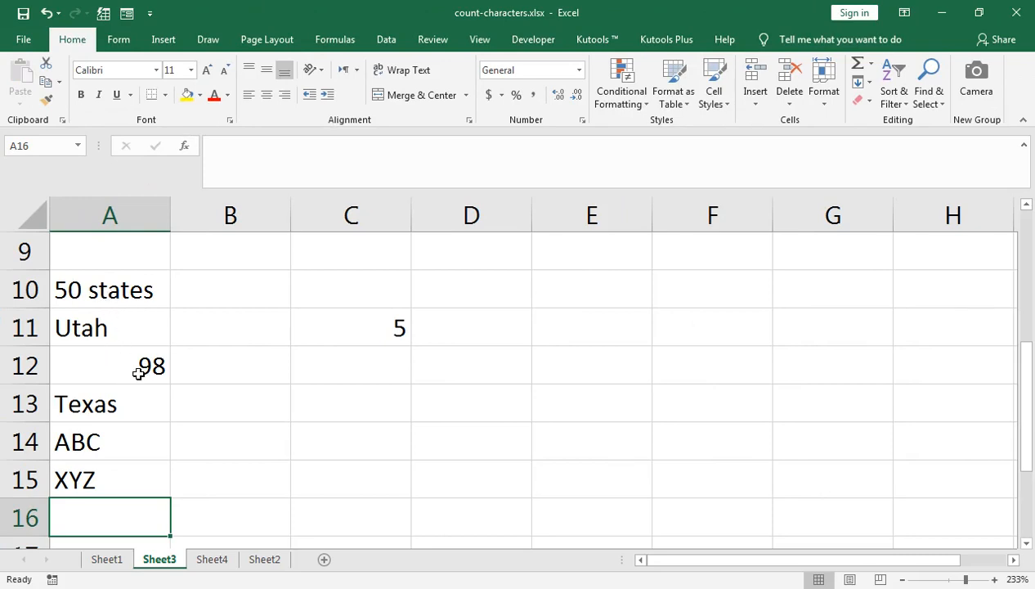
click(108, 446)
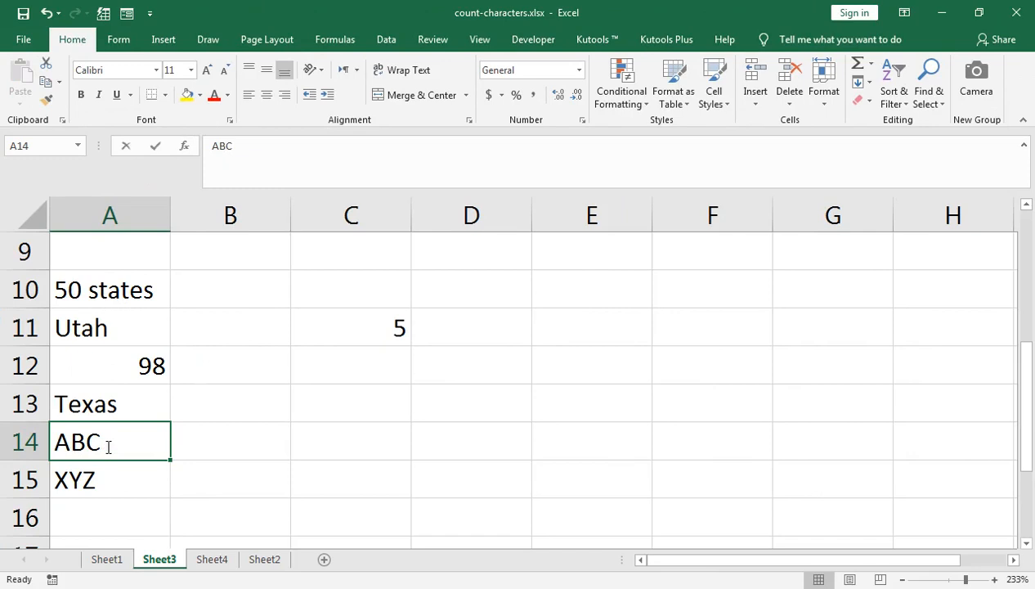
text(45)
key(Tab)
- Add the heading Countif in cell C10, above the COUNTIF result
click(466, 332)
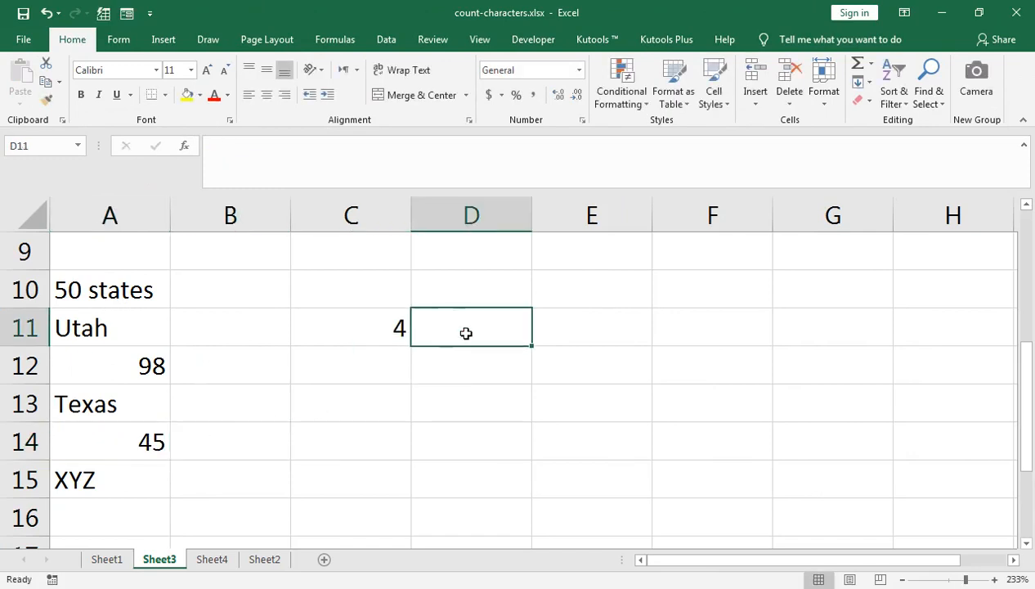
key(Up)
key(Left)
text(c)
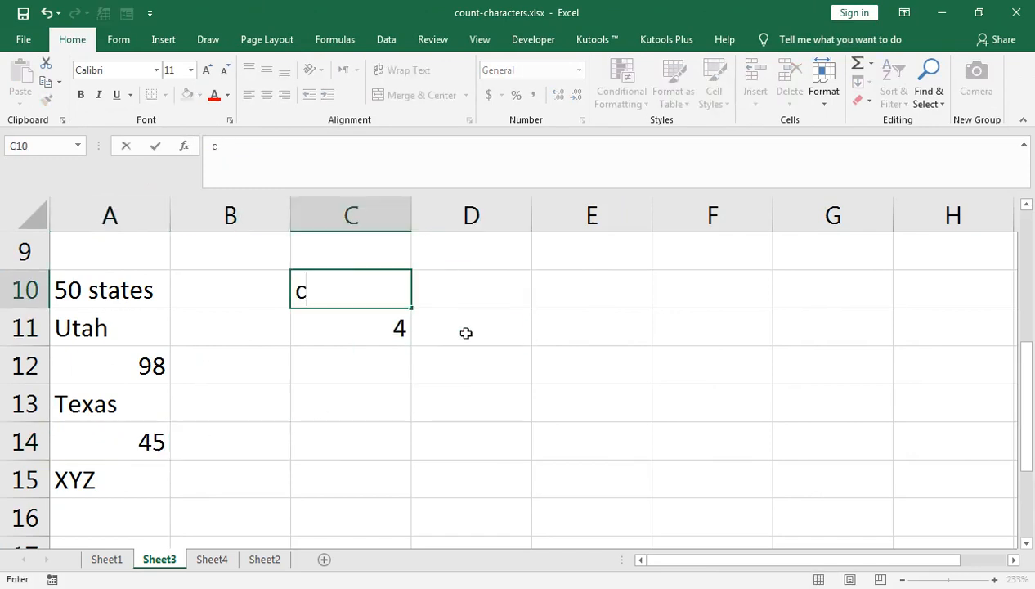
text(OUNTIF)
key(Tab)
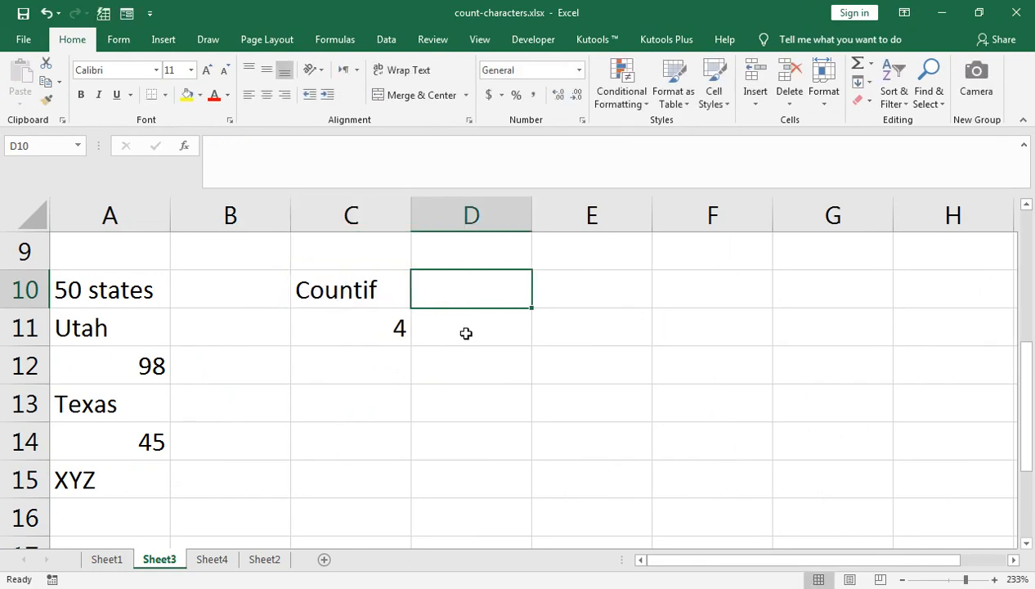
- Add the heading Count in cell D10, beside the Countif heading
click(466, 333)
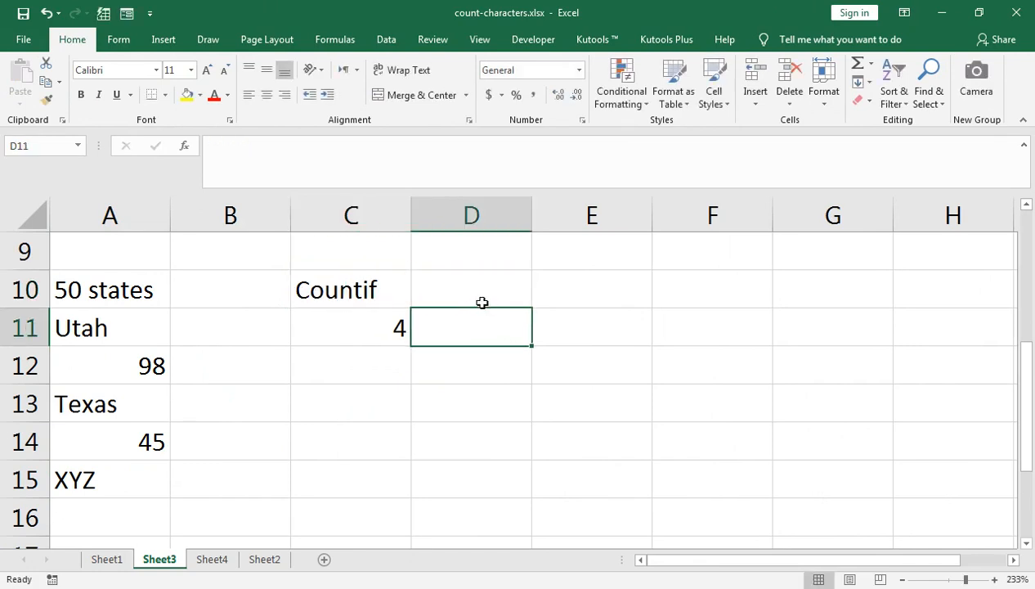
click(496, 287)
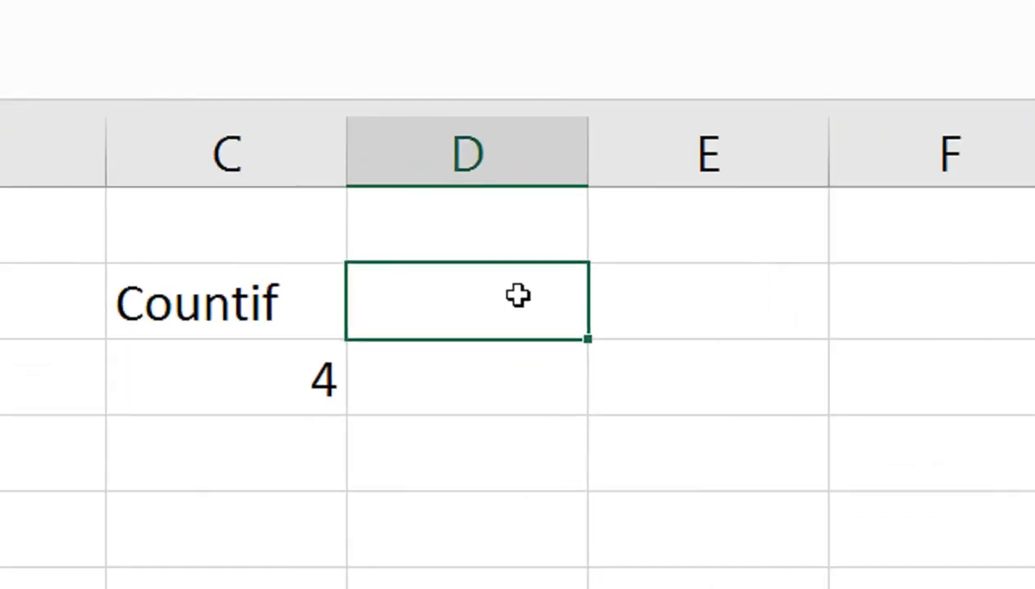
text(Couint)
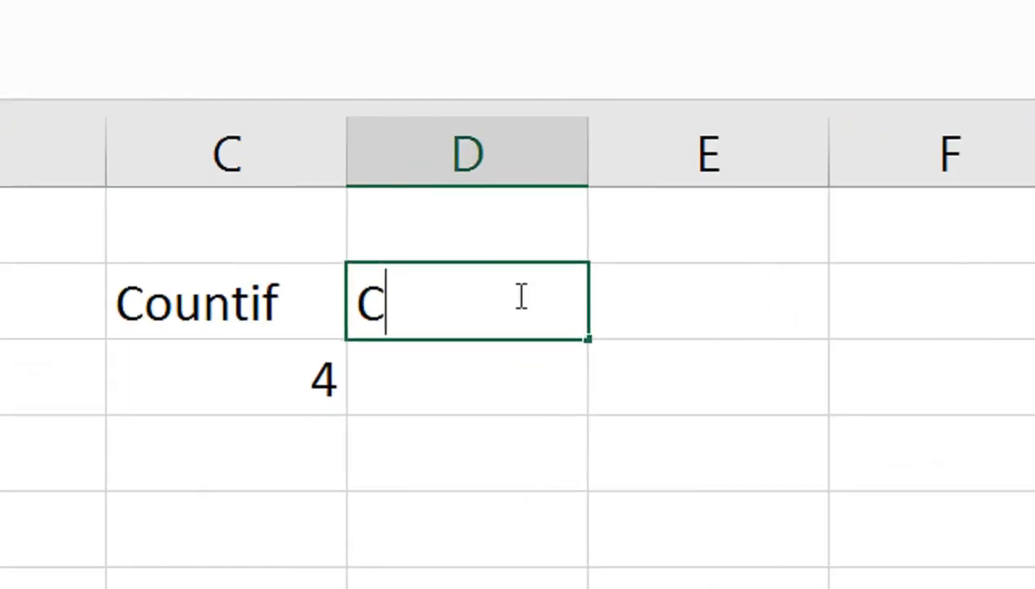
key(BackSpace)
key(BackSpace)
key(BackSpace)
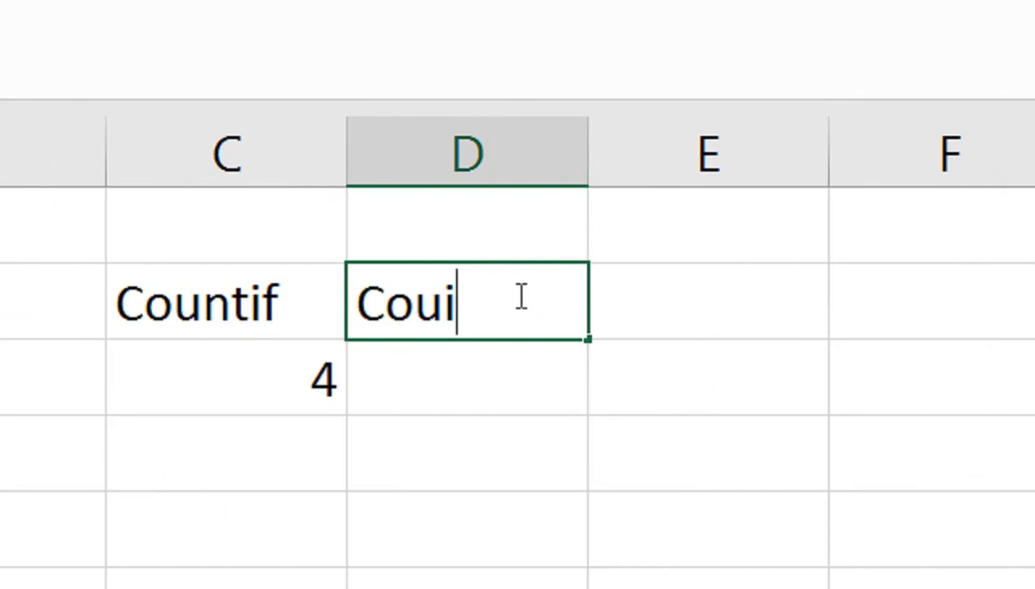
text(nt)
key(Tab)
click(518, 297)
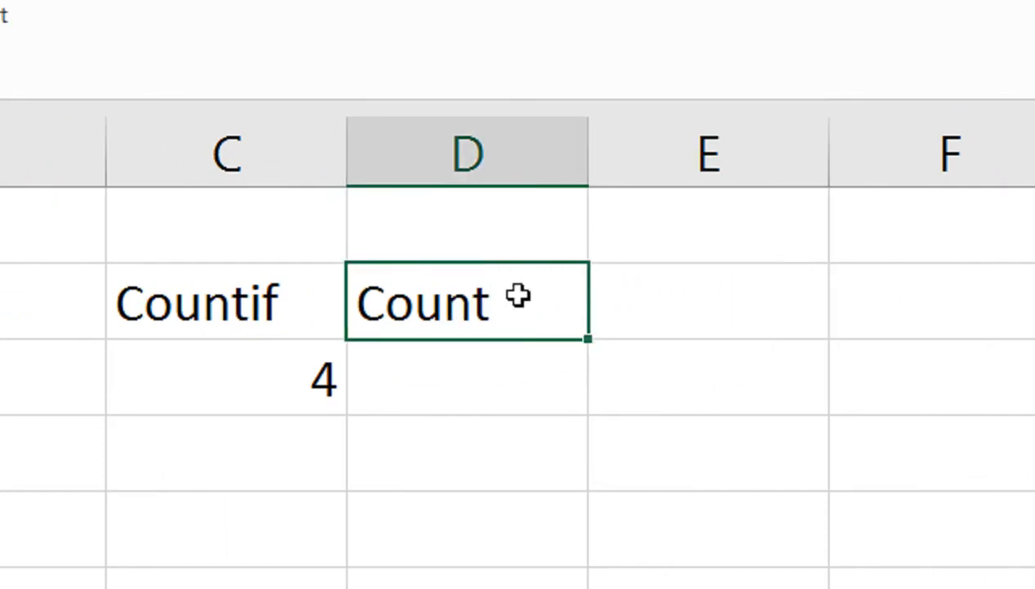
key(Return)
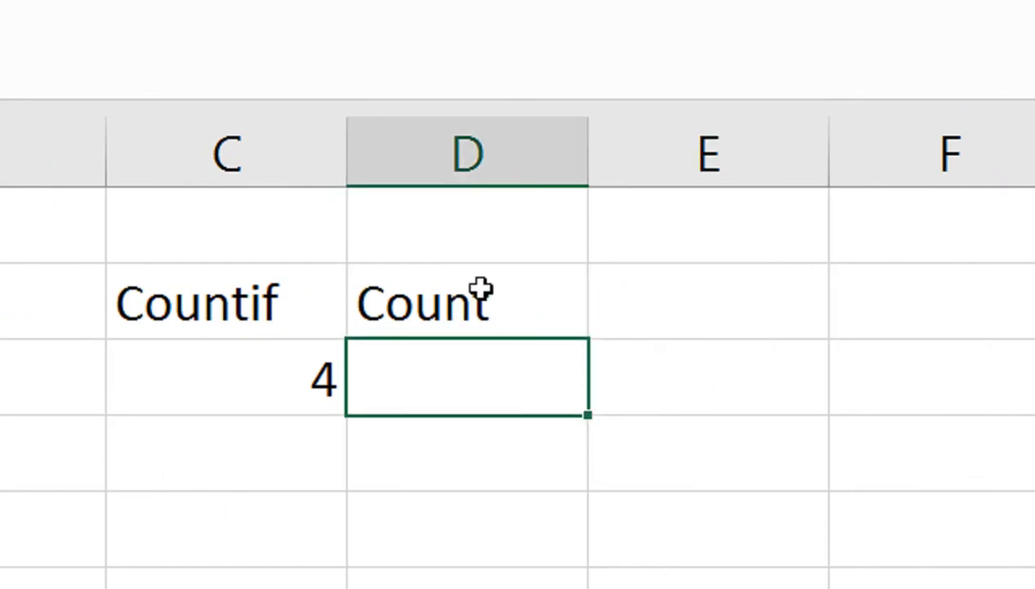
- In cell D11, enter the formula =COUNT(A10:A15) to count the numeric entries
text(=Count)
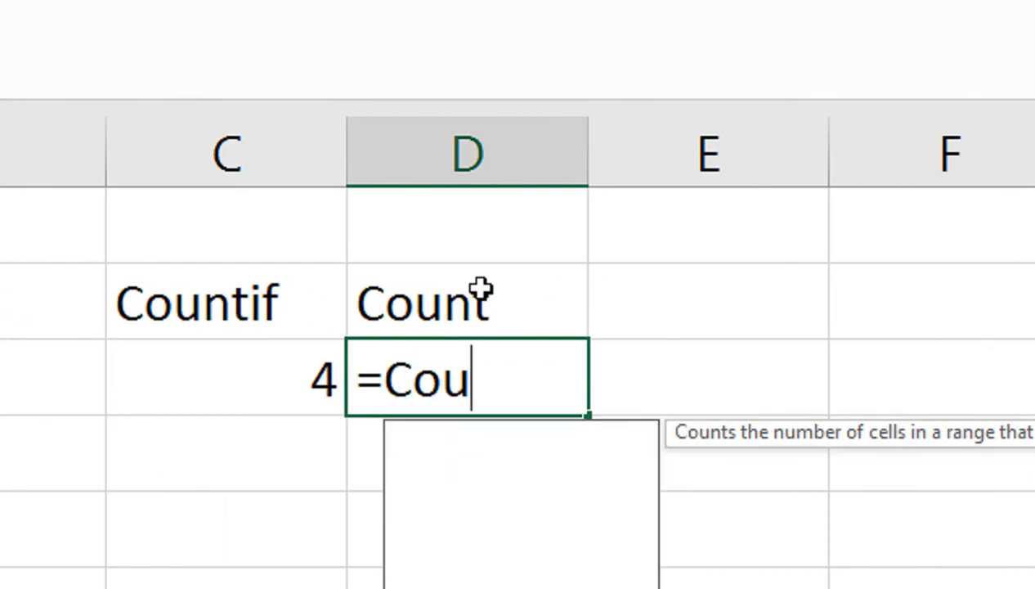
key(Tab)
key(Left)
key(Left)
key(Left)
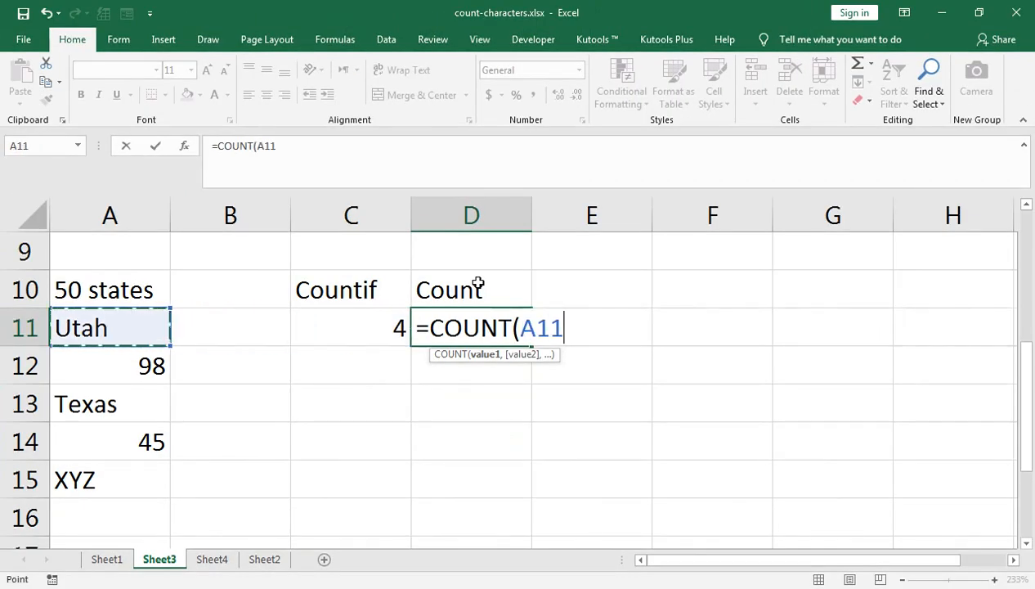
key(Up)
key(shift+Down)
key(shift+Down)
key(shift+Down)
key(shift+Down)
key(shift+Down)
key(ctrl+Return)
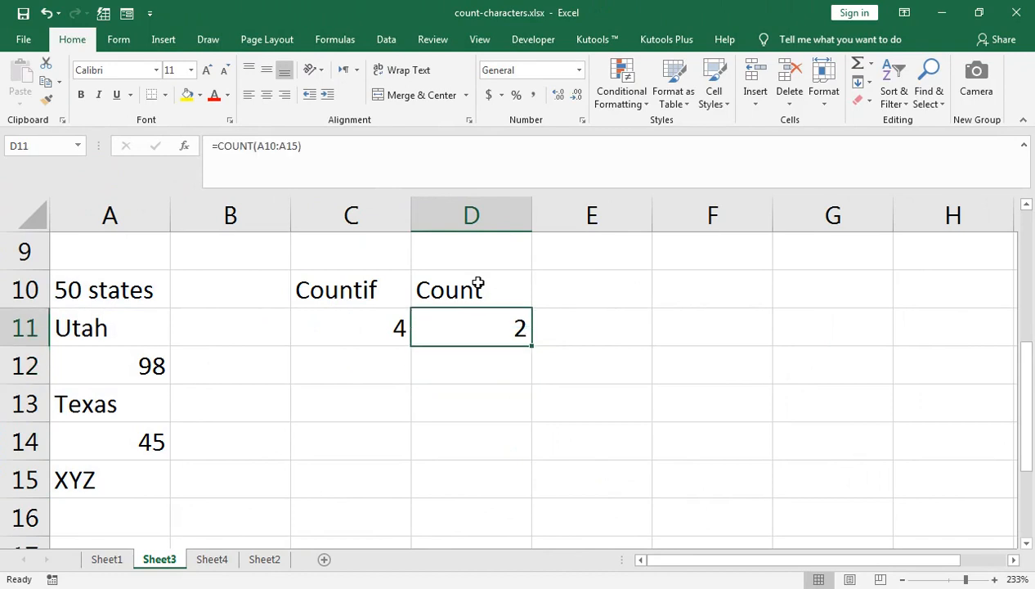
- Check the entries in A11:A14 to see which cells hold numbers for the COUNT formula
key(Left)
key(Left)
key(Left)
key(Down)
key(Down)
key(Down)
key(Right)
key(Right)
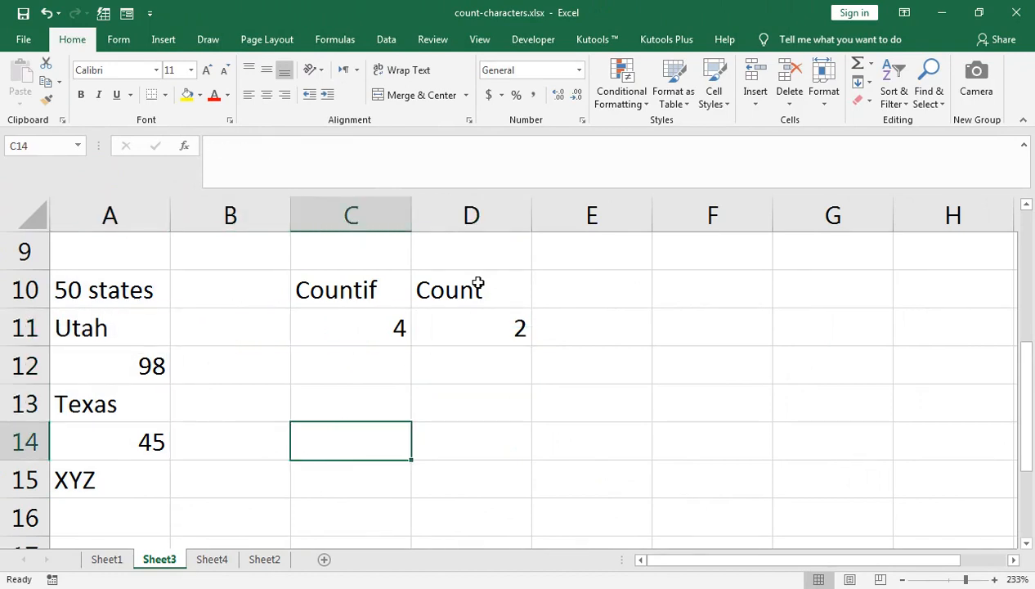
- Add the heading Counta in cell E10, beside the Count heading
key(Up)
key(Up)
key(Up)
key(Right)
key(Right)
key(Up)
text(Counta)
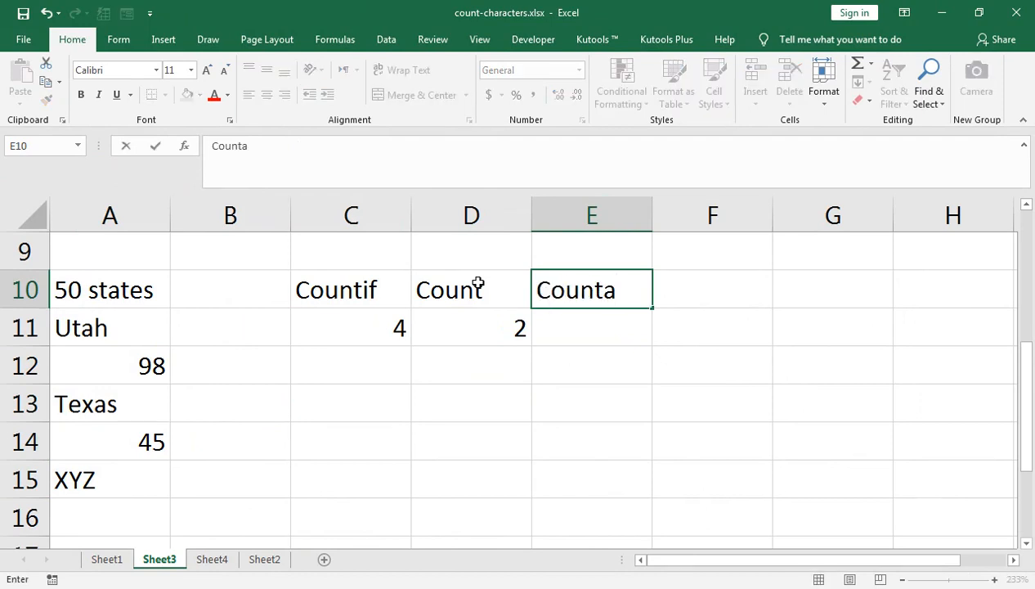
key(Return)
- In cell E11, enter the formula =COUNTA(A10:A15) to count all non-empty cells
text(=c)
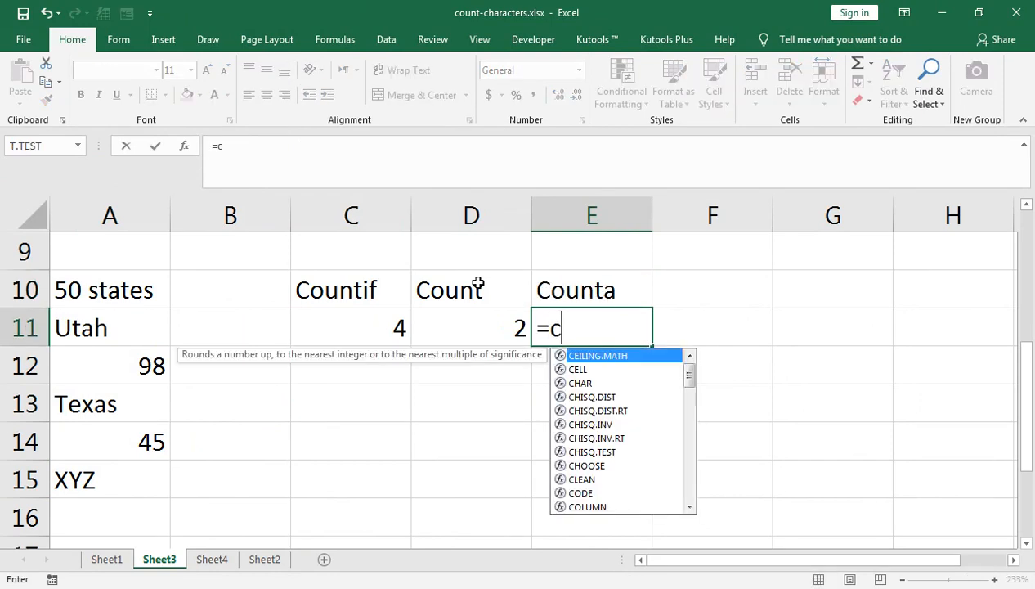
text(ount)
key(Down)
key(Tab)
key(Left)
key(Left)
key(Left)
key(Left)
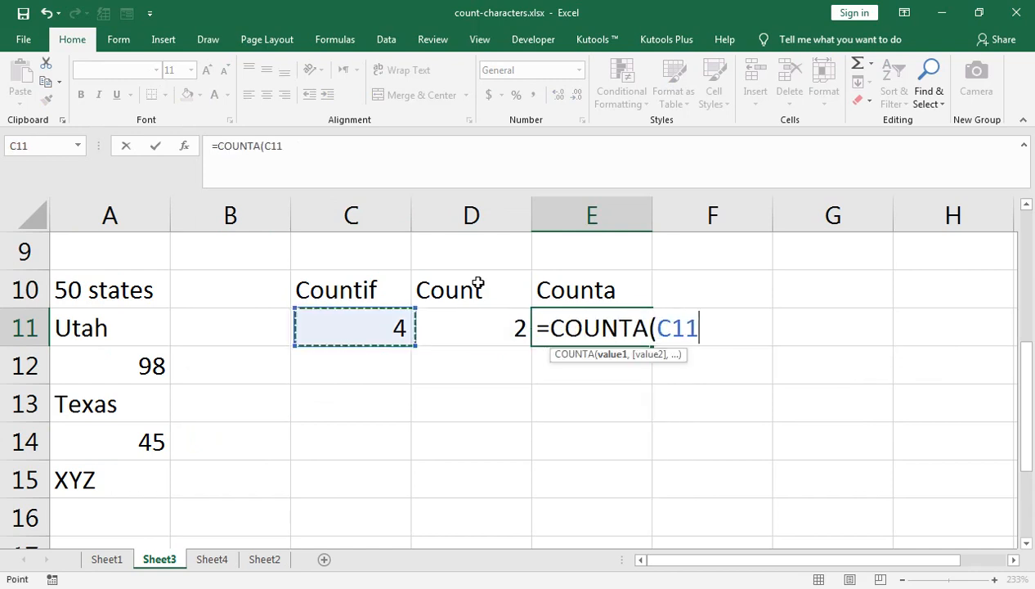
key(Up)
key(shift+Down)
key(shift+Down)
key(shift+Down)
key(shift+Down)
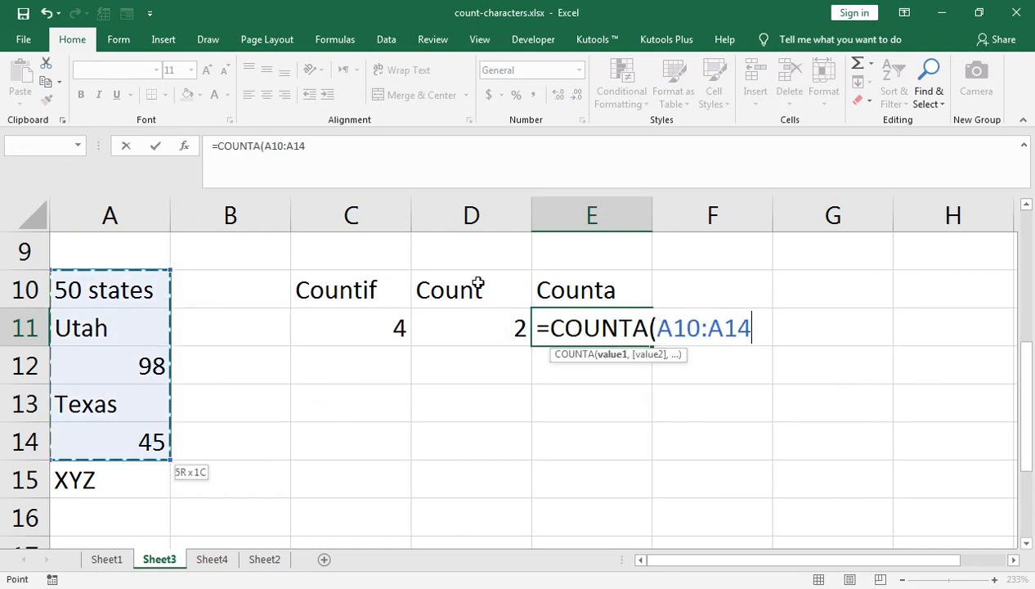
key(shift+Down)
text())
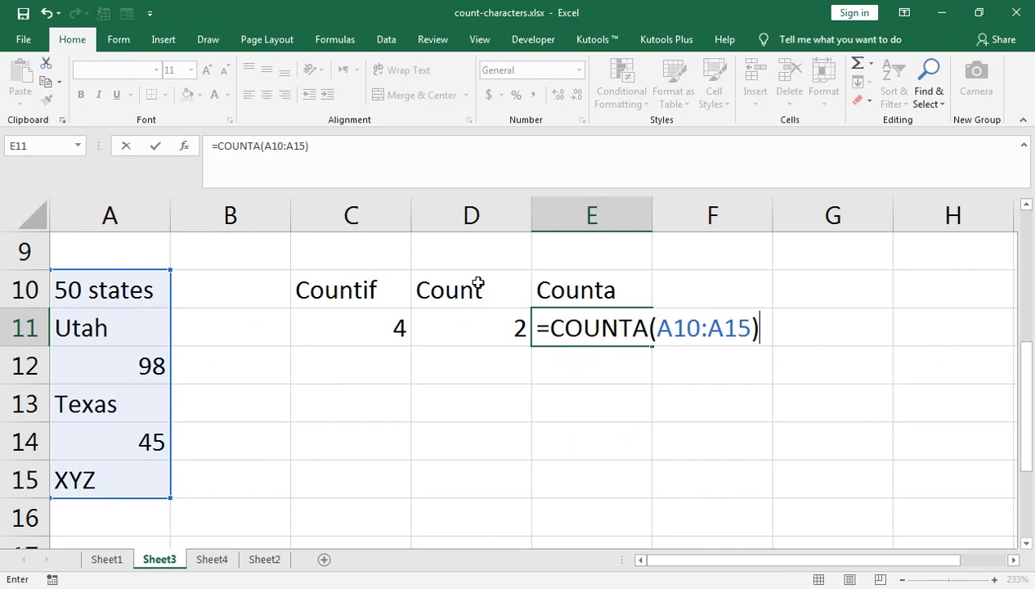
key(Return)
- Go through the entries in A10:A15 one by one to compare them with the COUNTA result
key(Up)
key(Left)
key(Left)
key(Left)
key(Left)
key(Up)
key(Down)
key(Down)
key(Down)
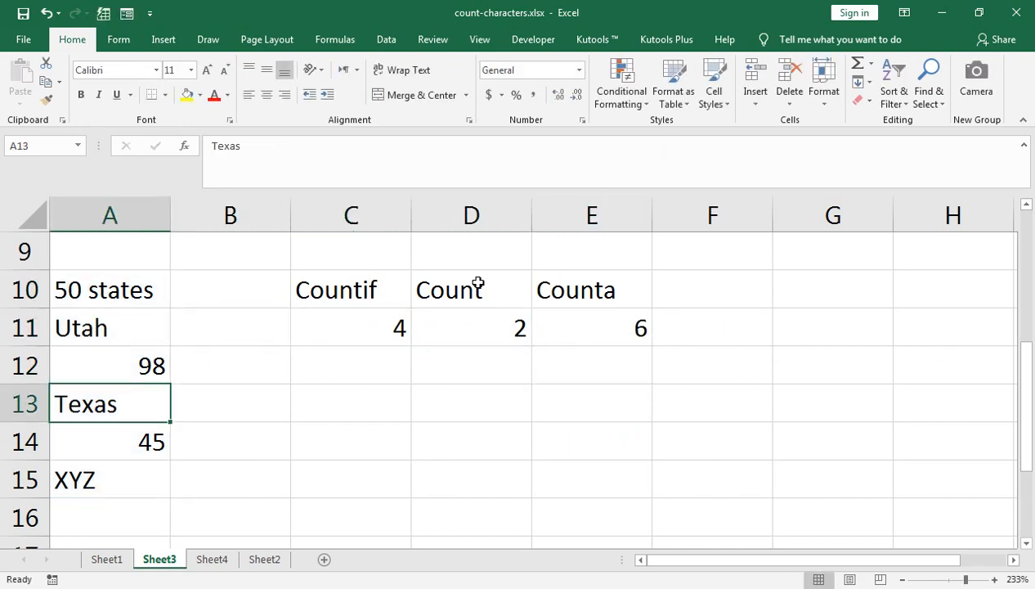
key(Down)
key(Down)
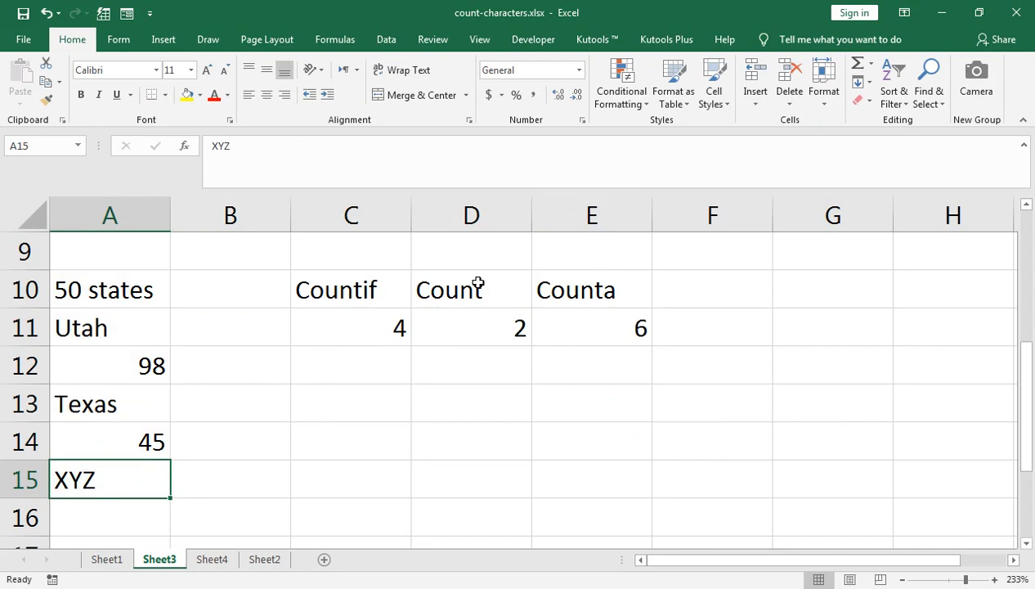
key(Up)
key(Up)
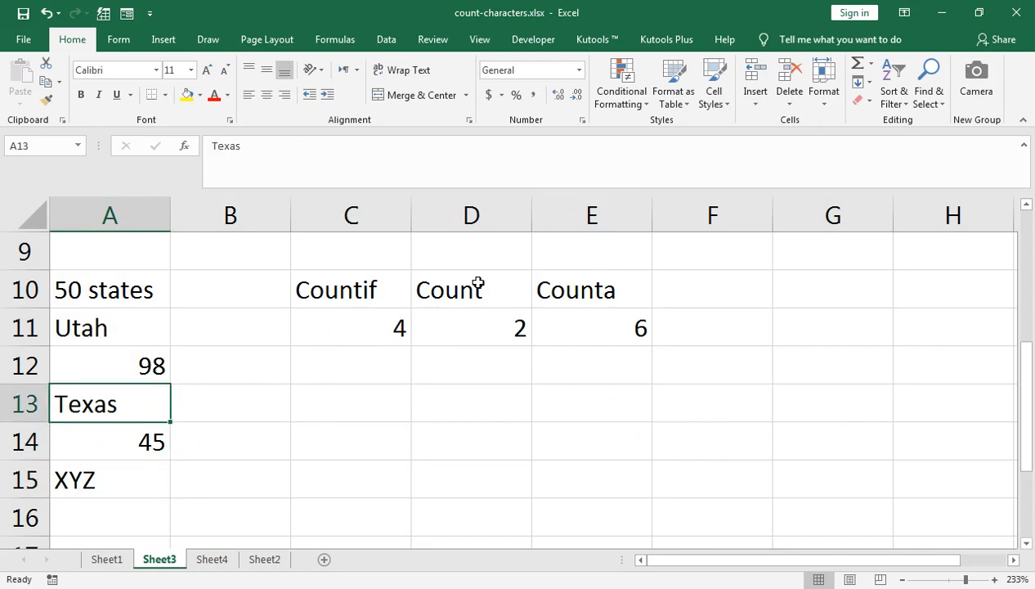
- Format the results in C11:E11 with a yellow fill, centred alignment and bold text
key(Right)
key(Right)
key(Right)
key(Up)
key(Up)
key(Left)
key(shift+Right)
key(shift+Down)
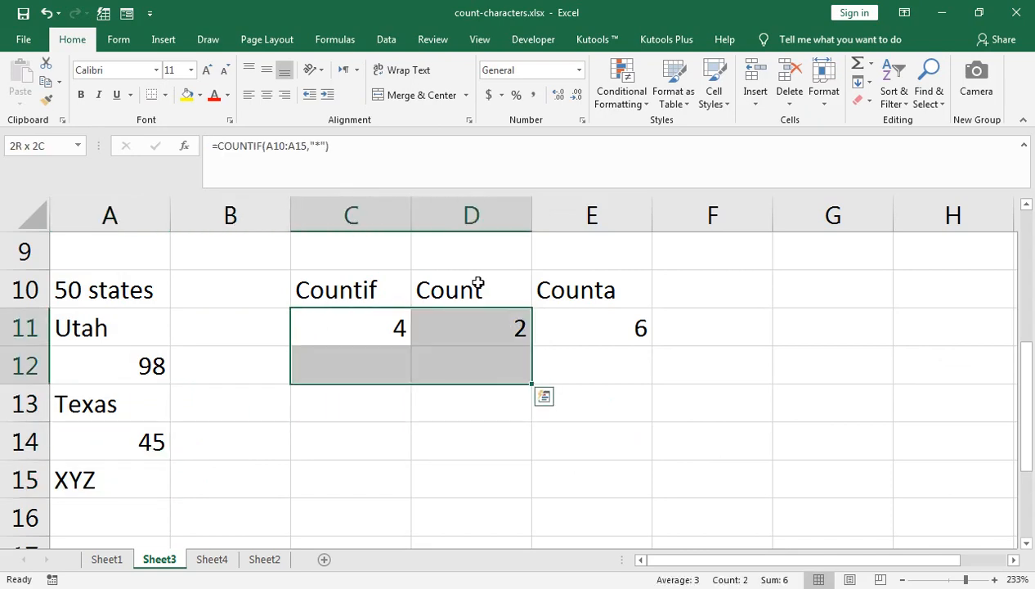
key(shift+Up)
key(shift+Right)
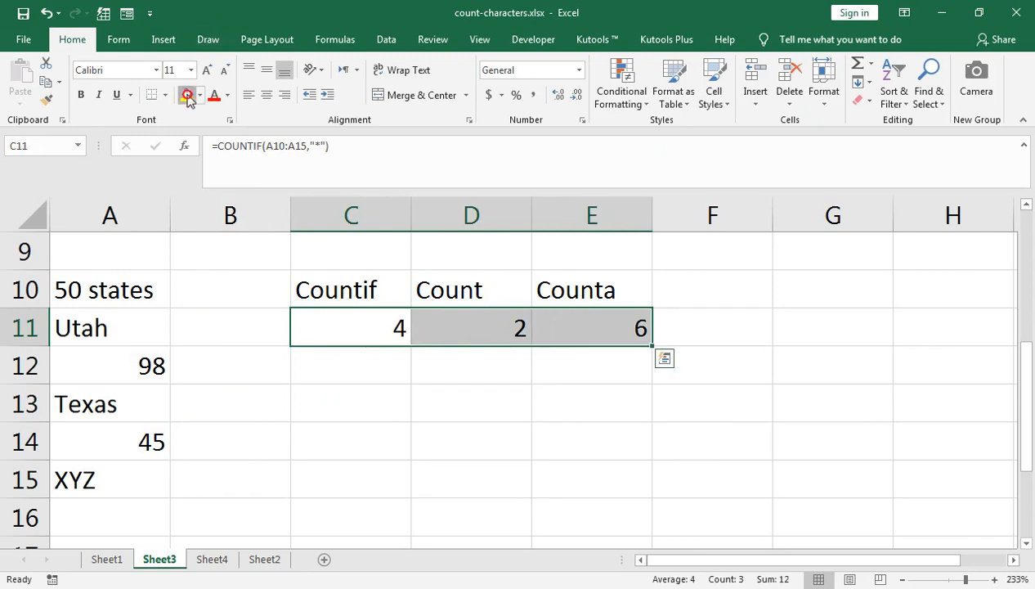
click(187, 96)
click(267, 95)
click(83, 97)
- Inspect the COUNTIF formula in cell C11 with its highlighted source range, leaving it unchanged
double_click(355, 325)
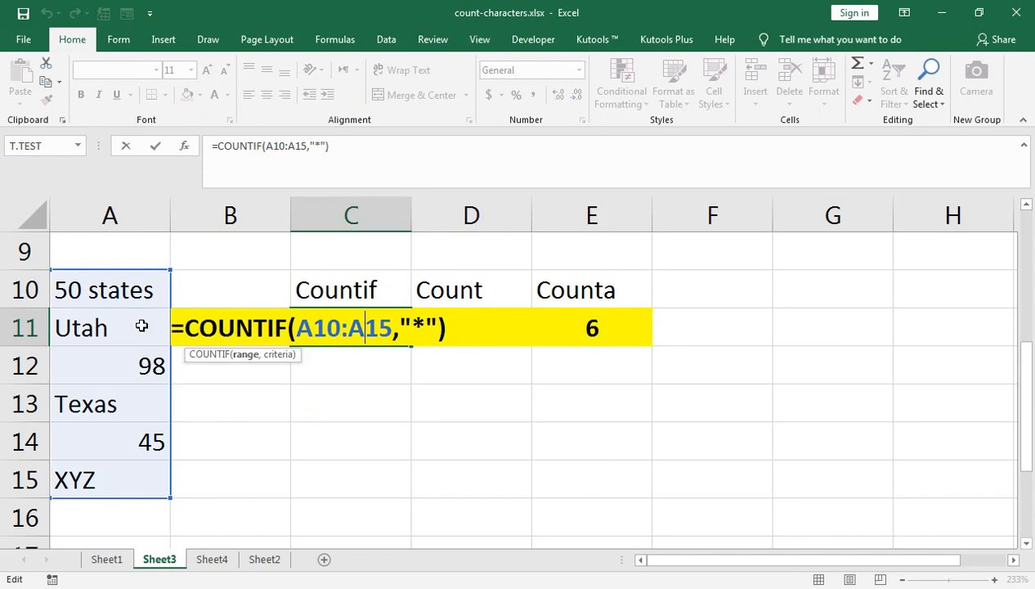
key(Return)
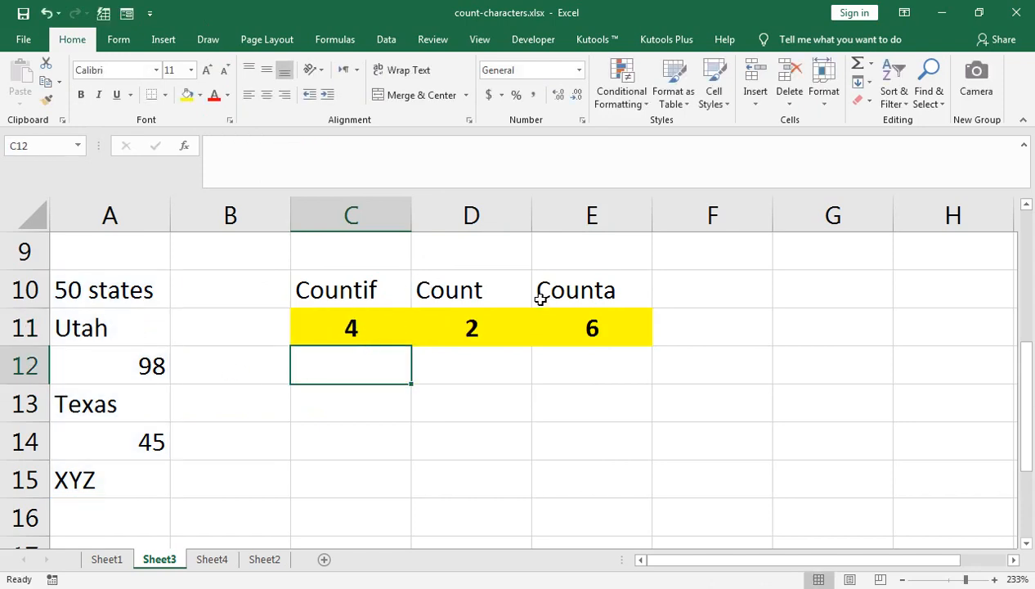
- In cell D13, enter =COUNTA(A10:A15)-COUNT(A10:A15) to count the text cells by subtracting numeric cells from all non-empty cells
click(489, 407)
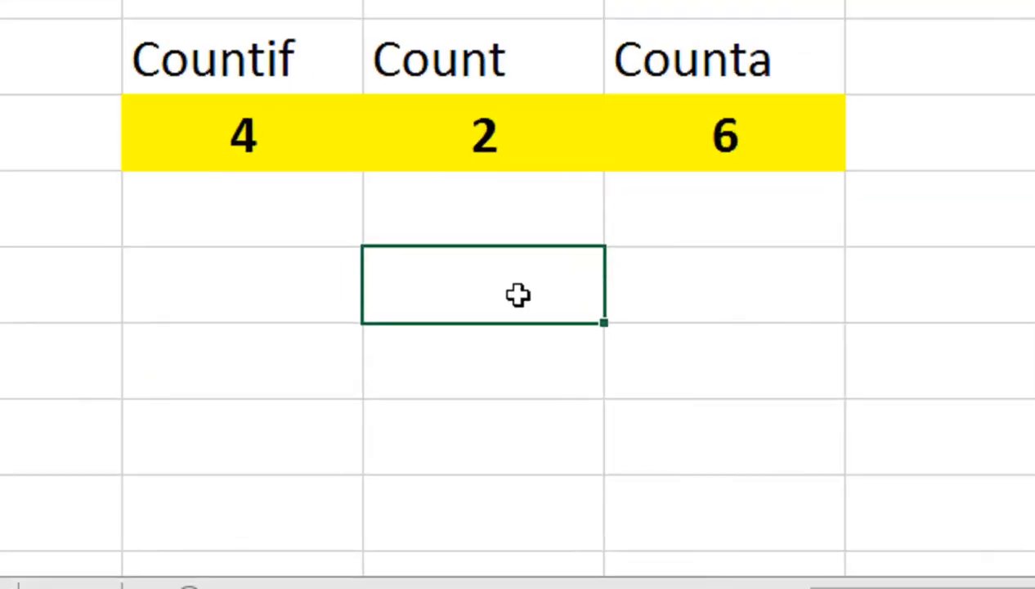
text(=COunta)
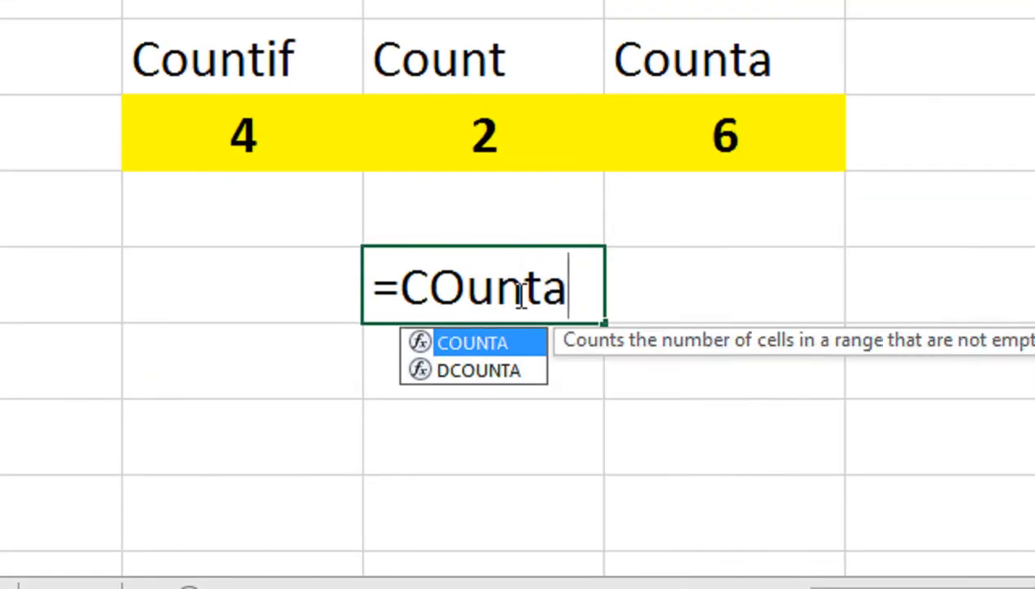
key(Tab)
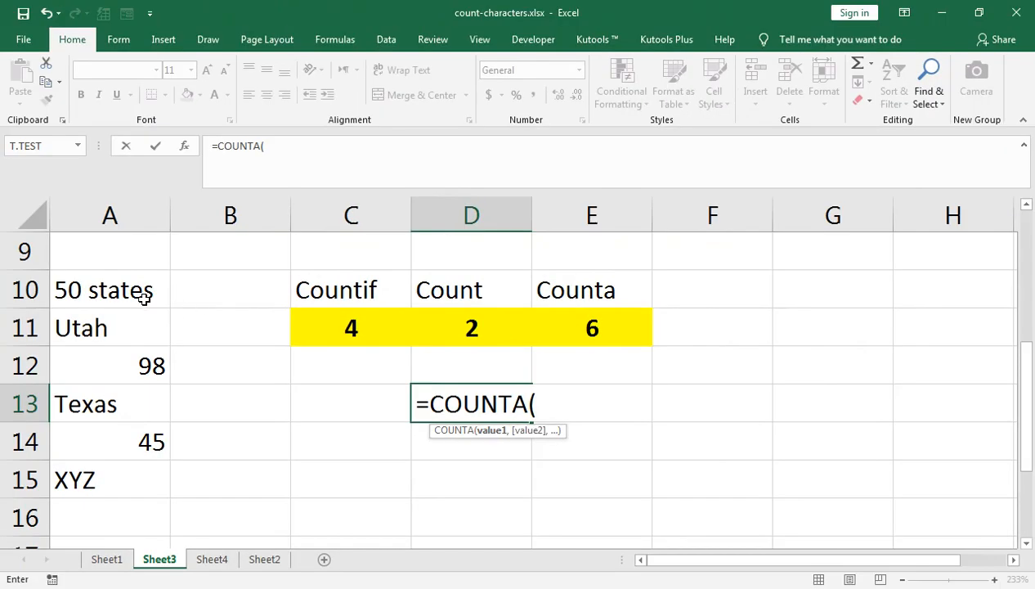
drag(144, 298, 122, 480)
text())
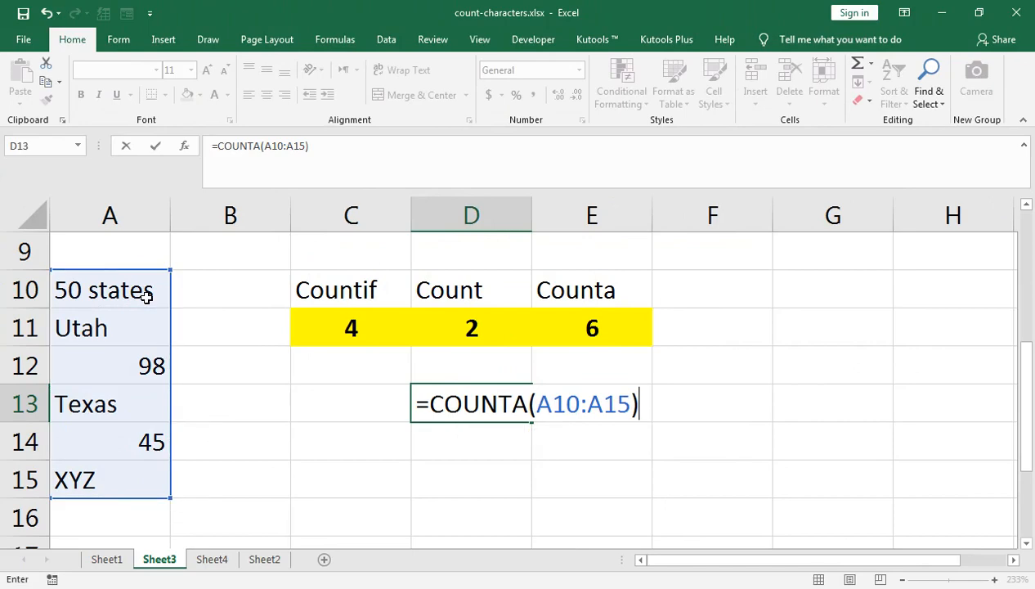
text(-Count)
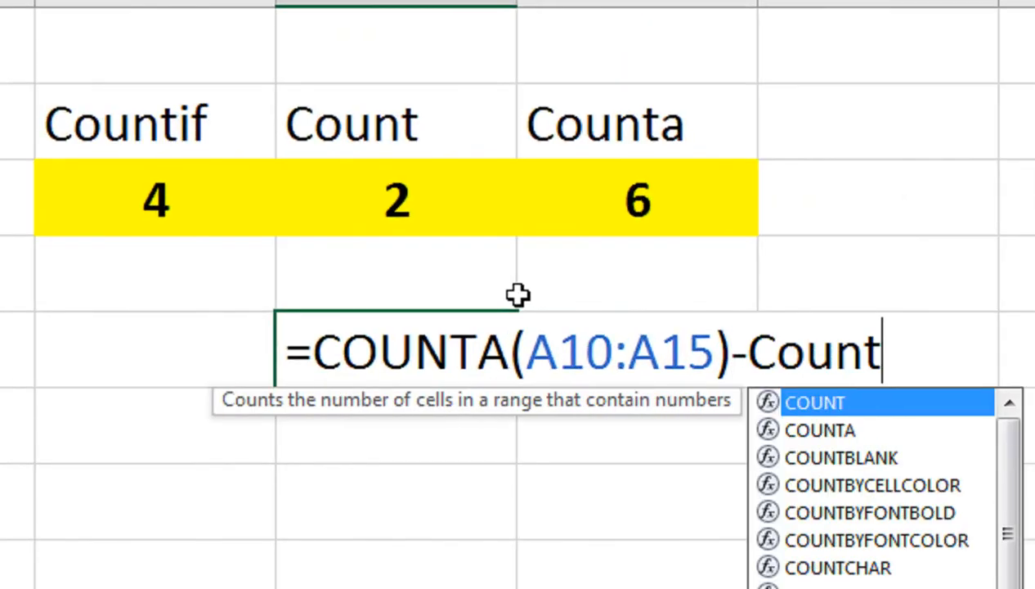
key(Tab)
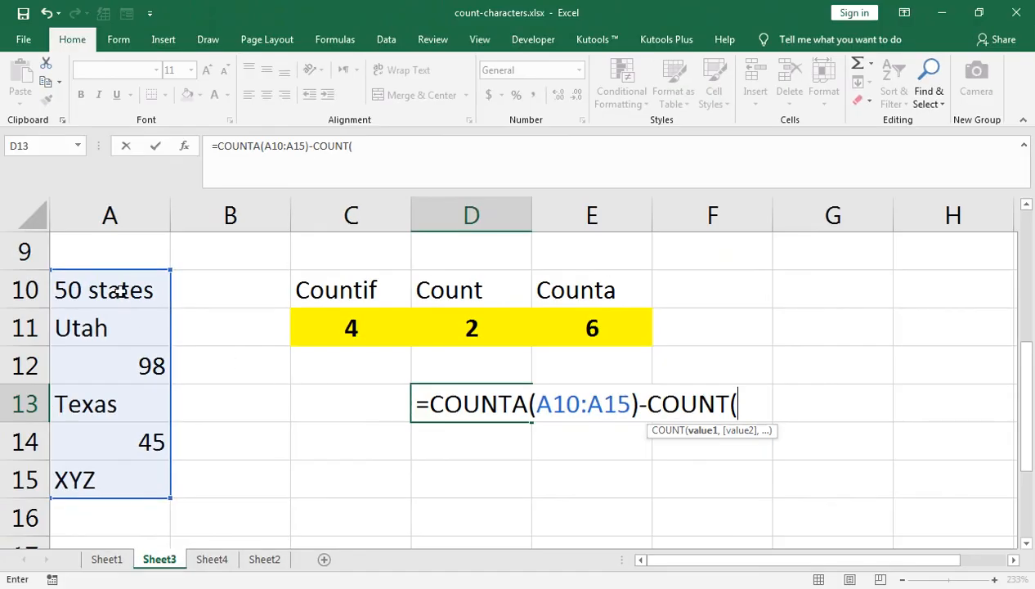
click(122, 290)
key(shift+Down)
key(shift+Down)
key(shift+Down)
key(shift+Down)
key(shift+Down)
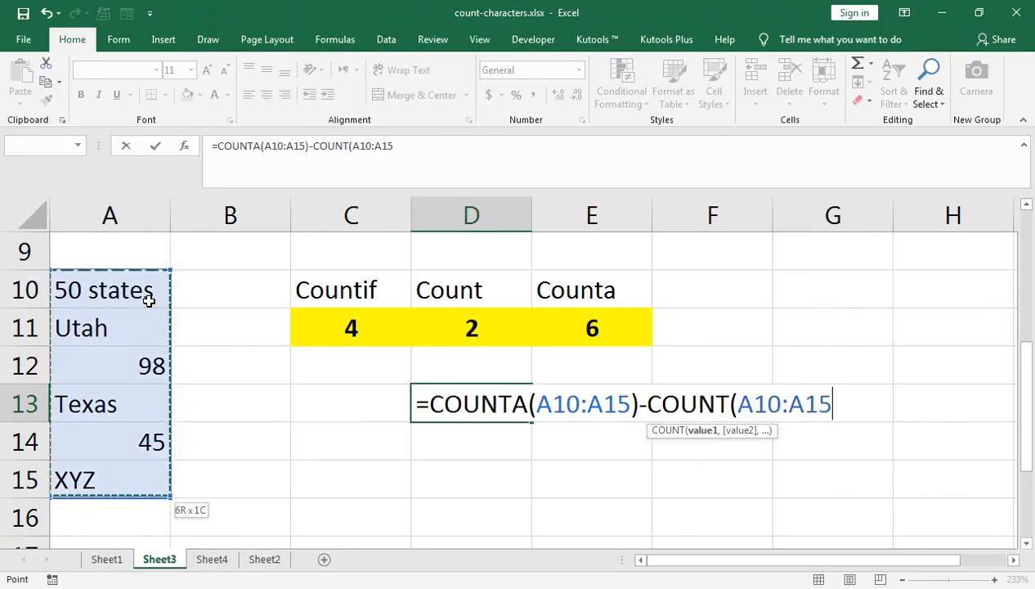
text())
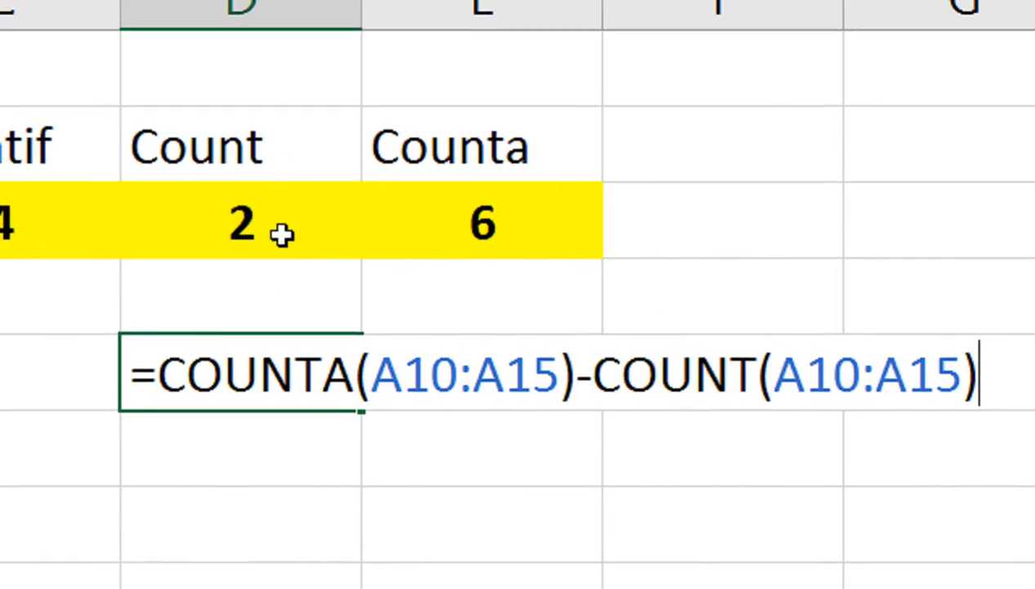
key(Return)
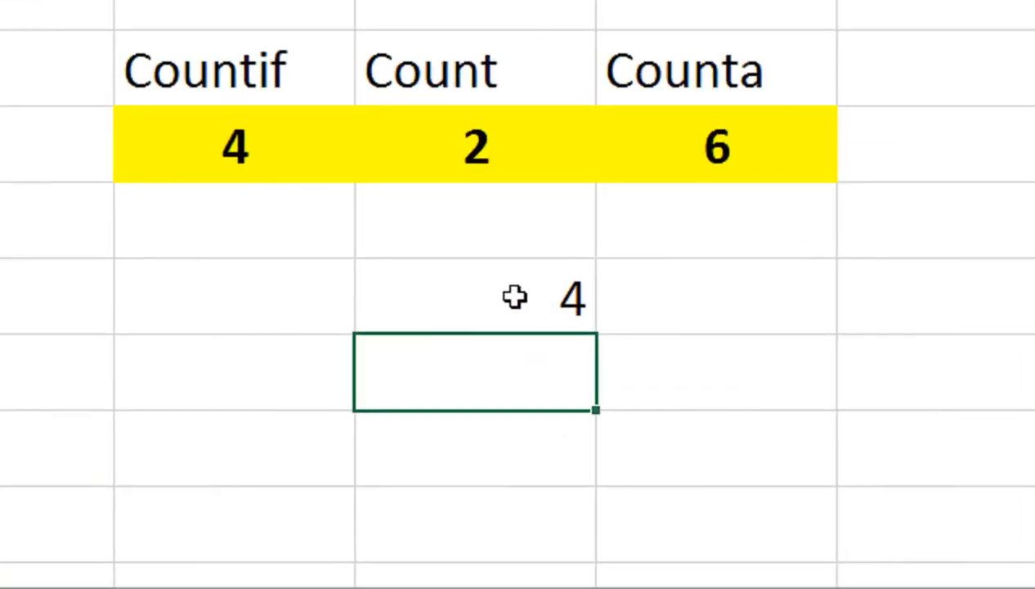
- Review the range and wildcard criteria of the COUNTIF formula in C11 as the alternative to the subtraction formula in D13
double_click(369, 323)
click(270, 151)
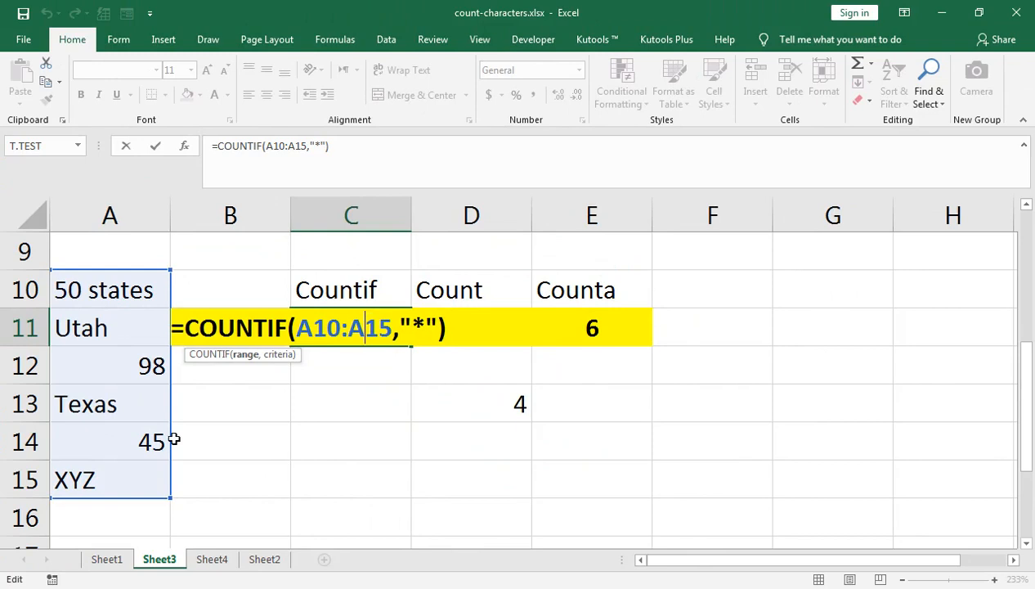
key(Return)
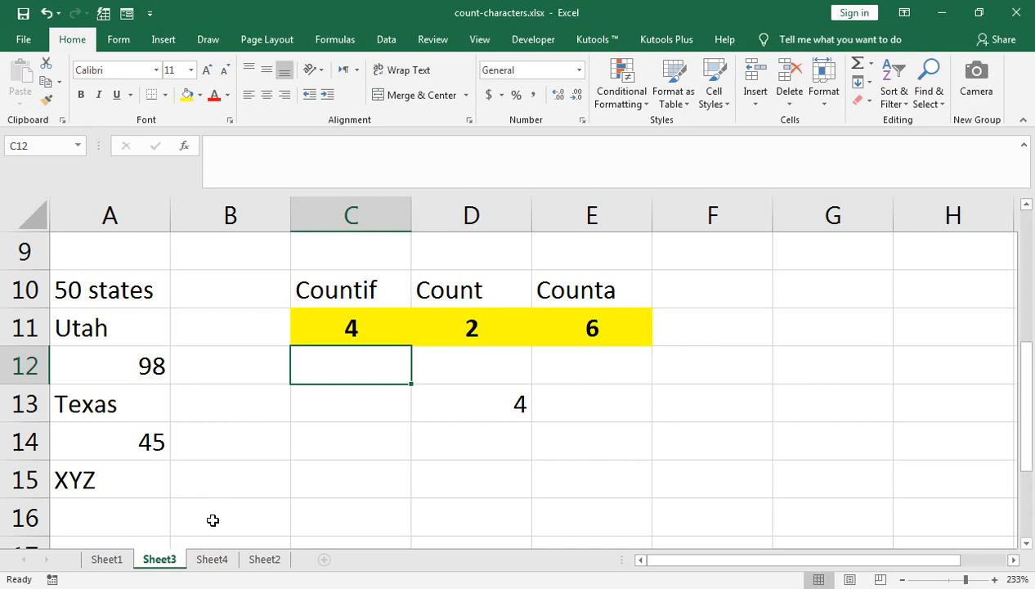
click(300, 522)
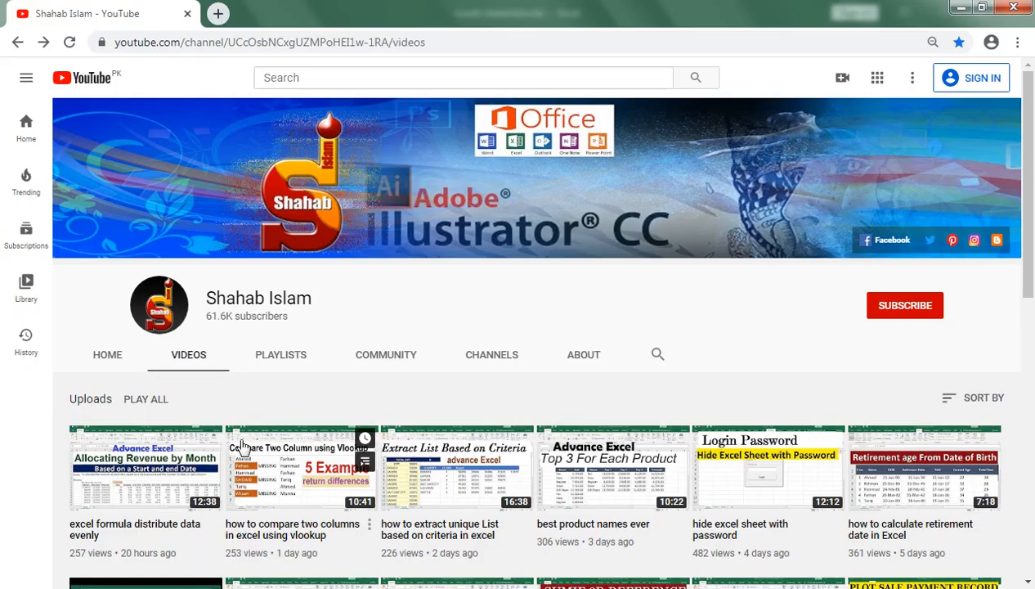